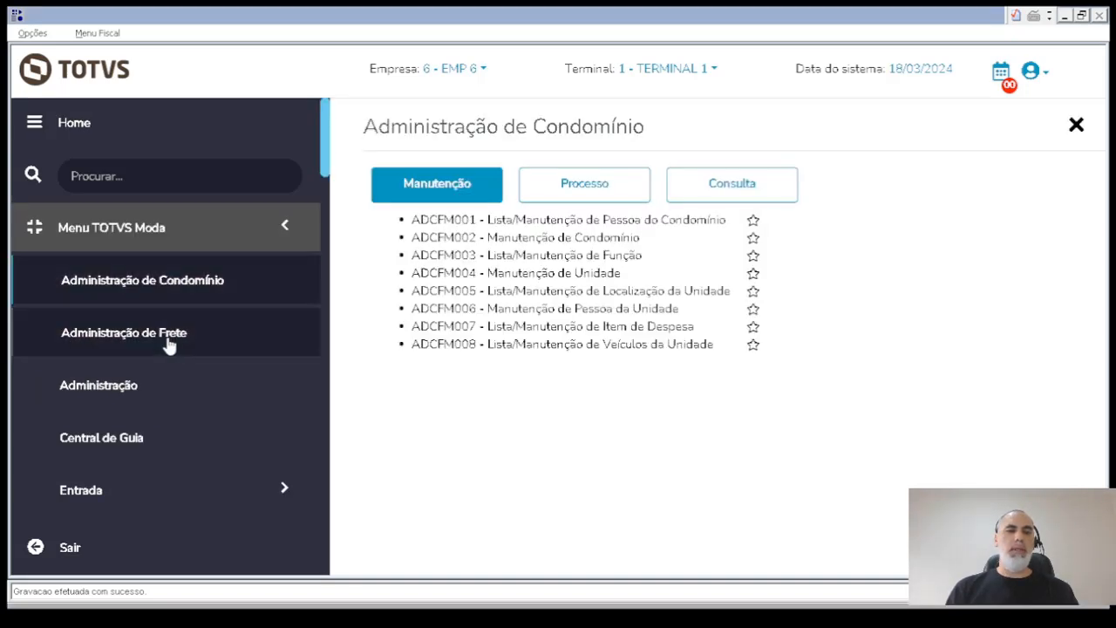
# - Open the production location group maintenance (CDFFM003) from the Engenharia Industrial area of Produção
pyautogui.scroll(-10, 172, 340)
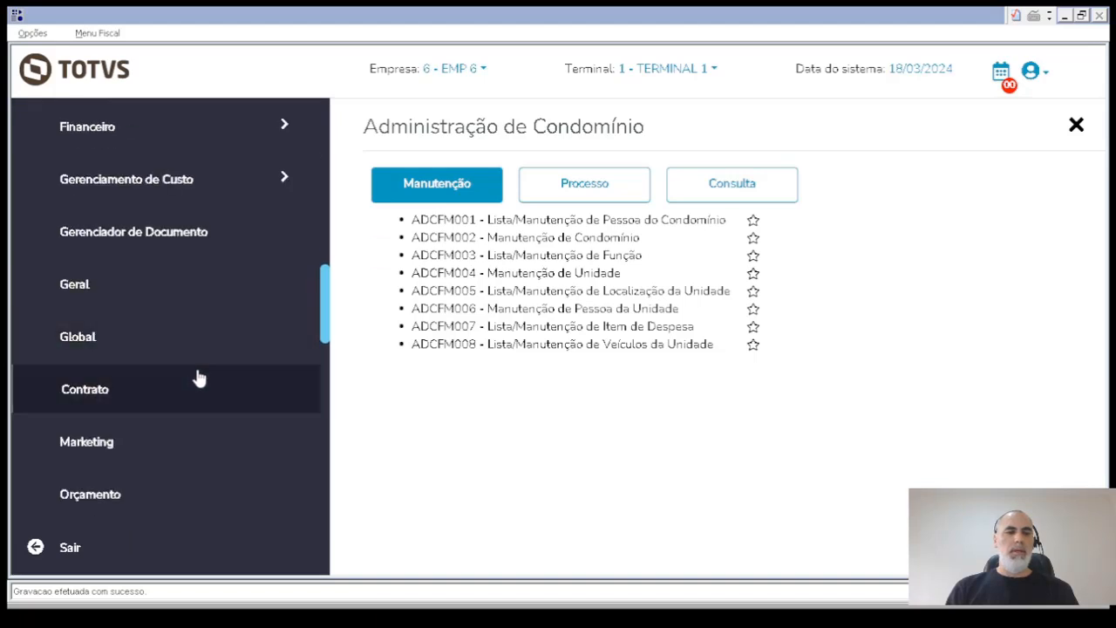
pyautogui.scroll(-5, 183, 377)
pyautogui.click(164, 288)
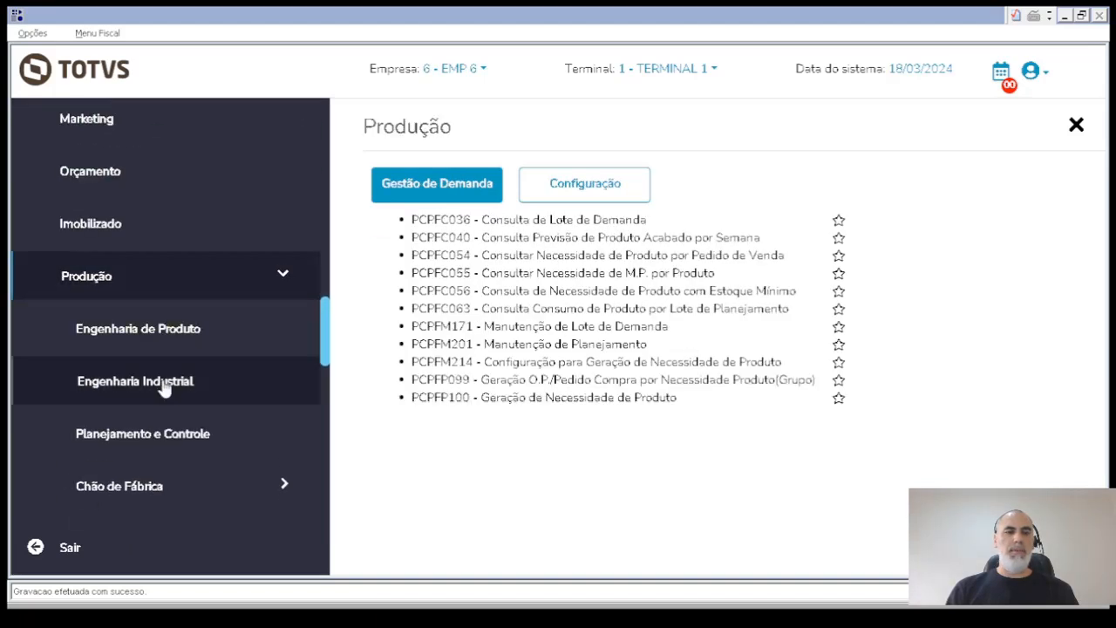
pyautogui.click(182, 385)
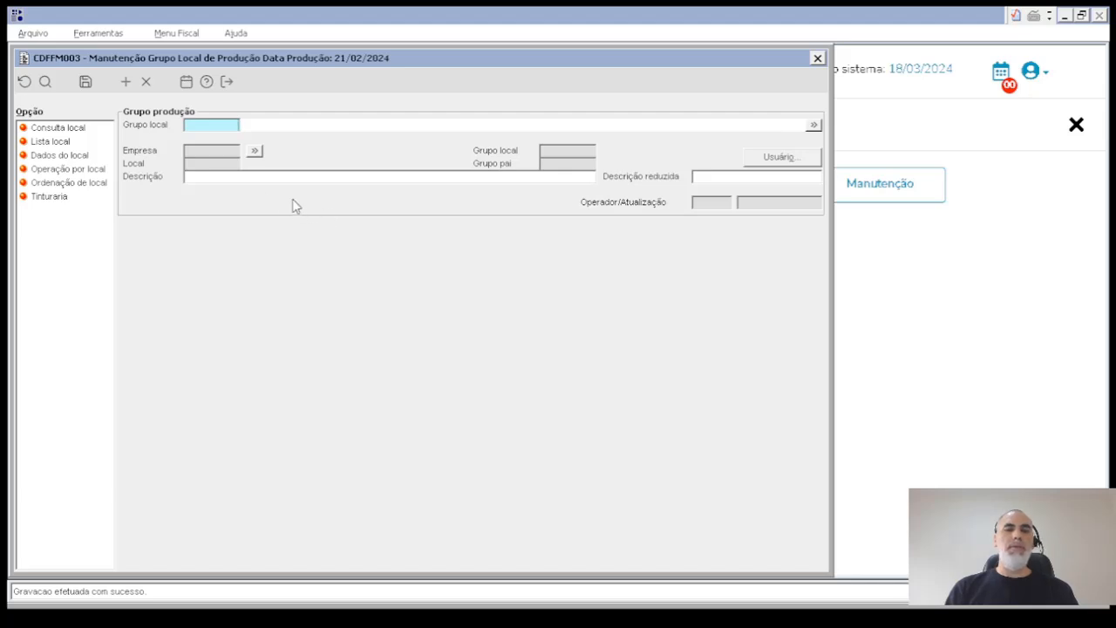
# - Load location group 77 INT EMP 6, 3 COSTURA, 2 GRUPO 2, view its production location record, and clear the form
pyautogui.press('F9')
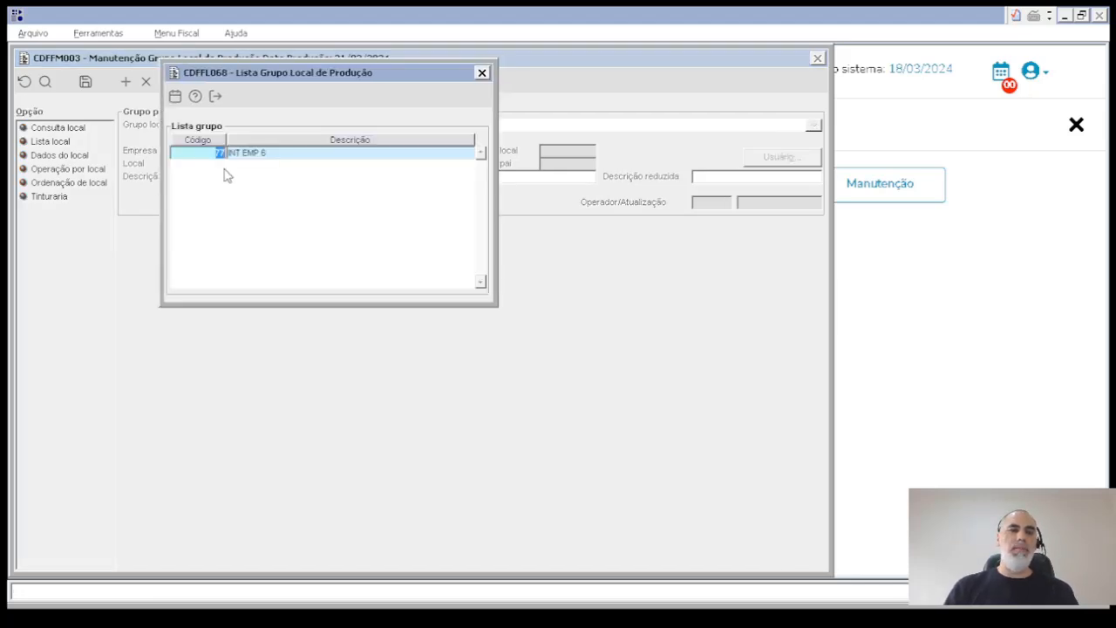
pyautogui.doubleClick(218, 153)
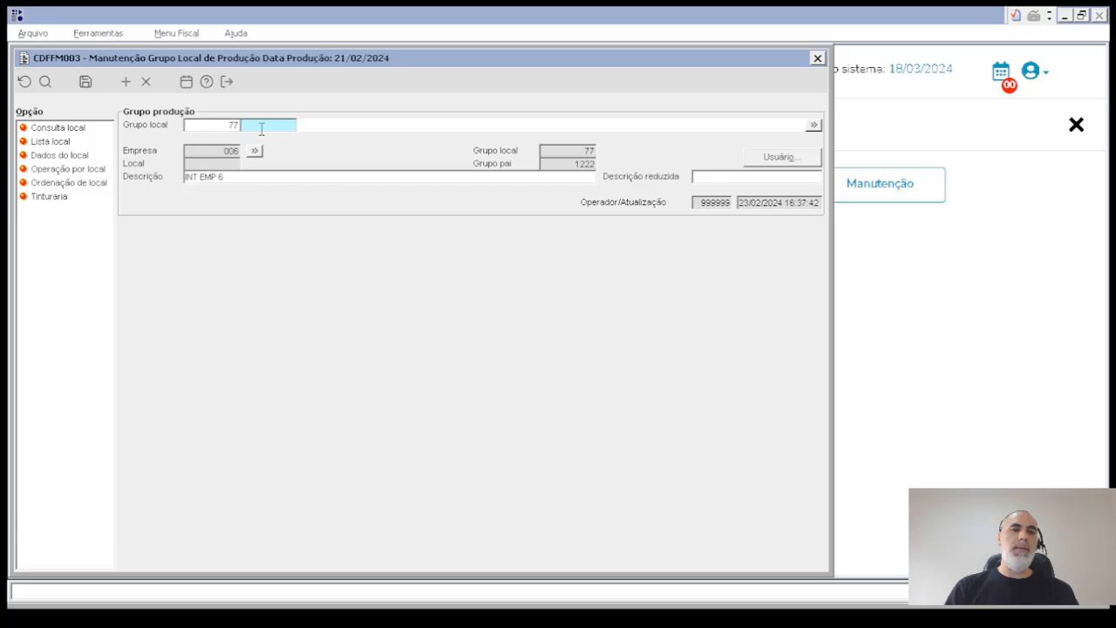
pyautogui.press('F9')
pyautogui.click(207, 179)
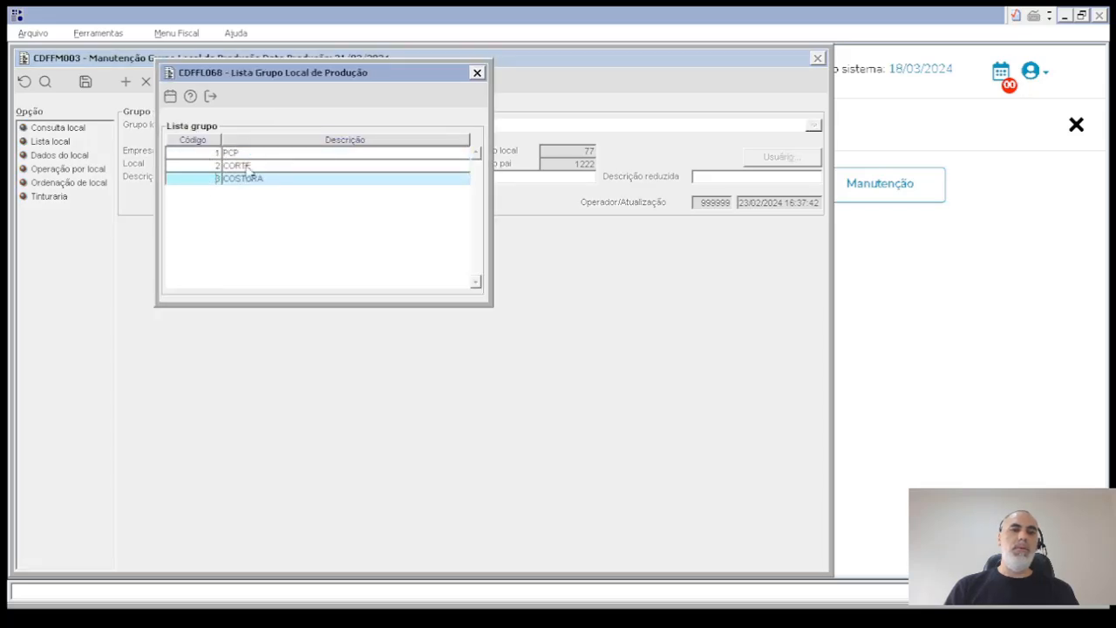
pyautogui.doubleClick(200, 180)
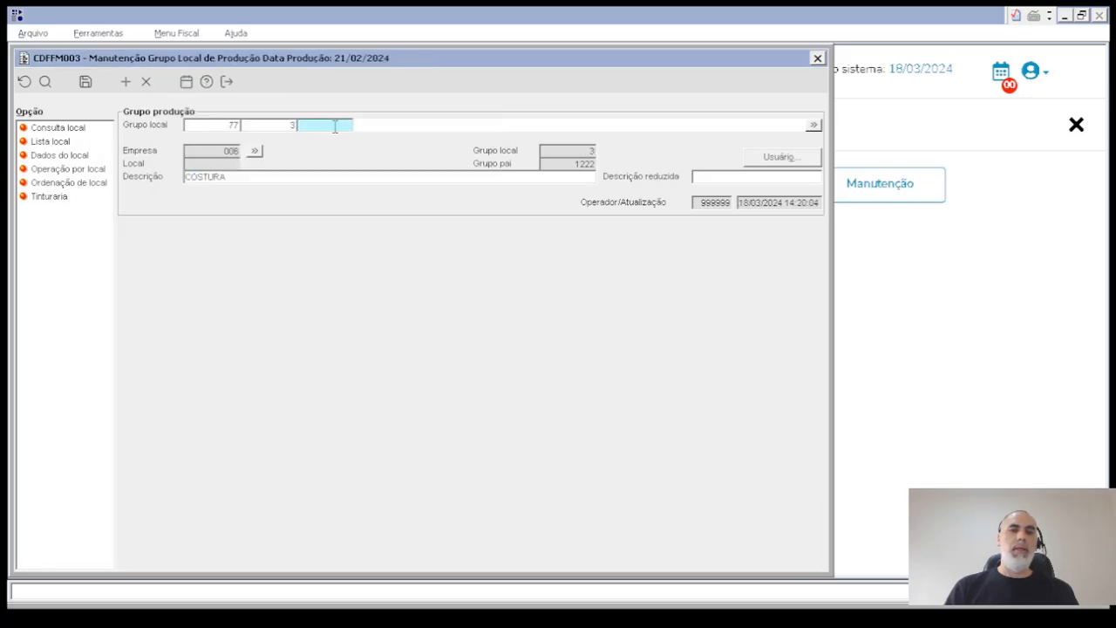
pyautogui.press('F9')
pyautogui.doubleClick(197, 166)
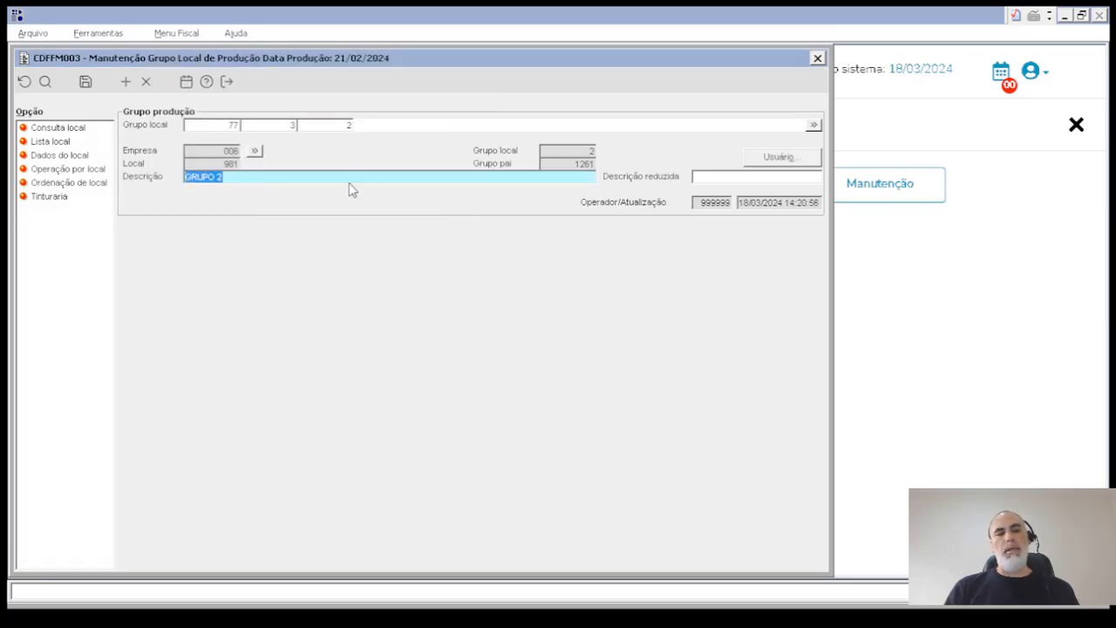
pyautogui.press('Tab')
pyautogui.press('Tab')
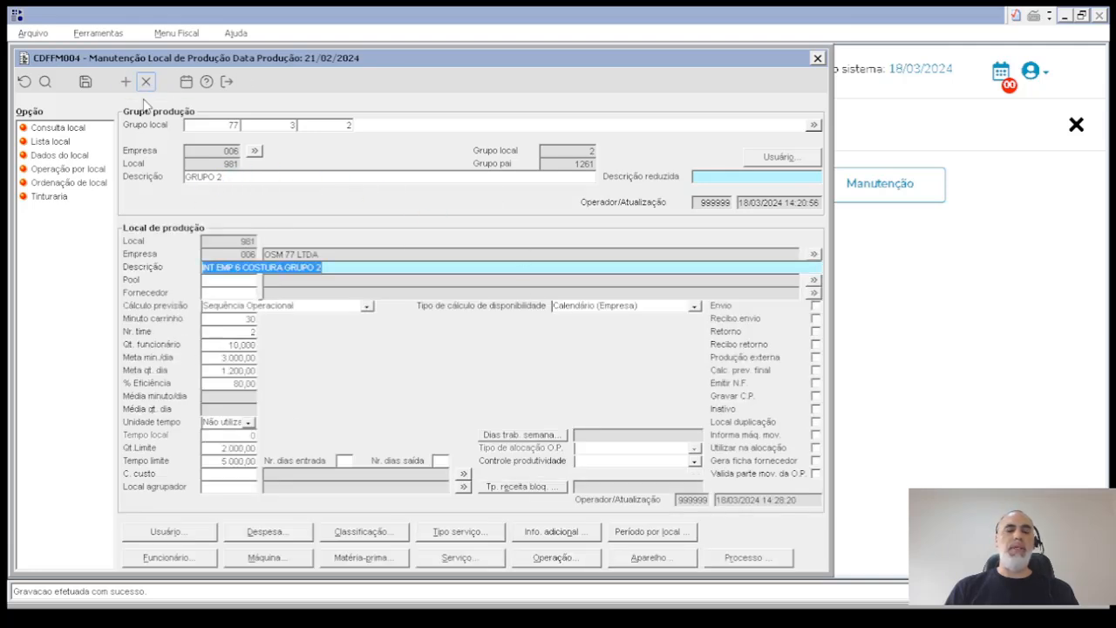
pyautogui.press('Escape')
pyautogui.press('Escape')
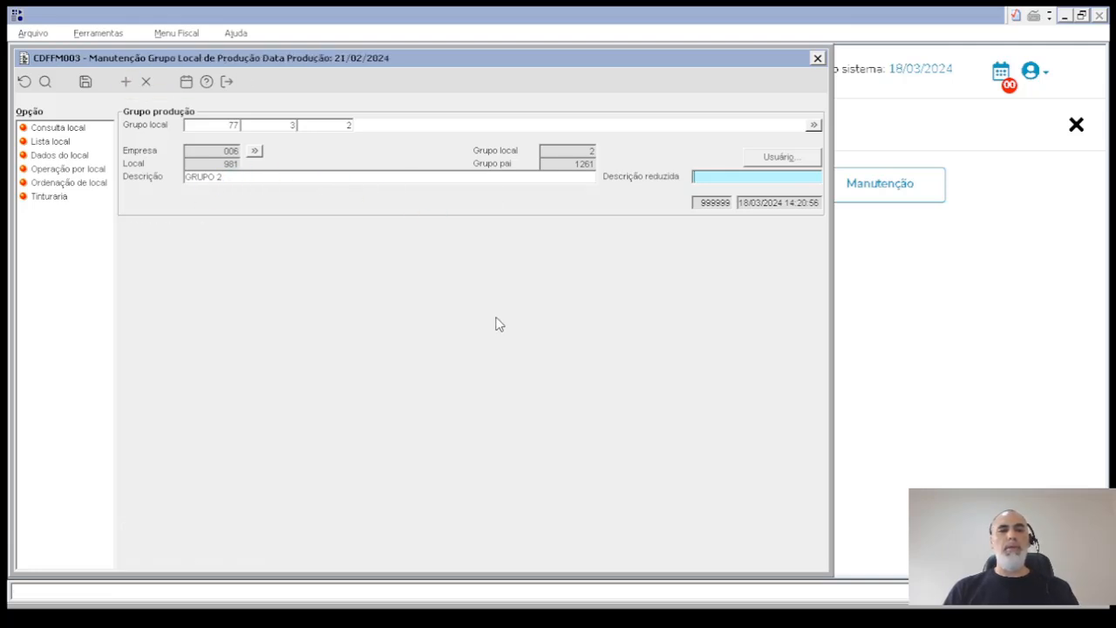
# - Consult the production location list sorted by descending Local code and view the record of location 981
pyautogui.click(77, 127)
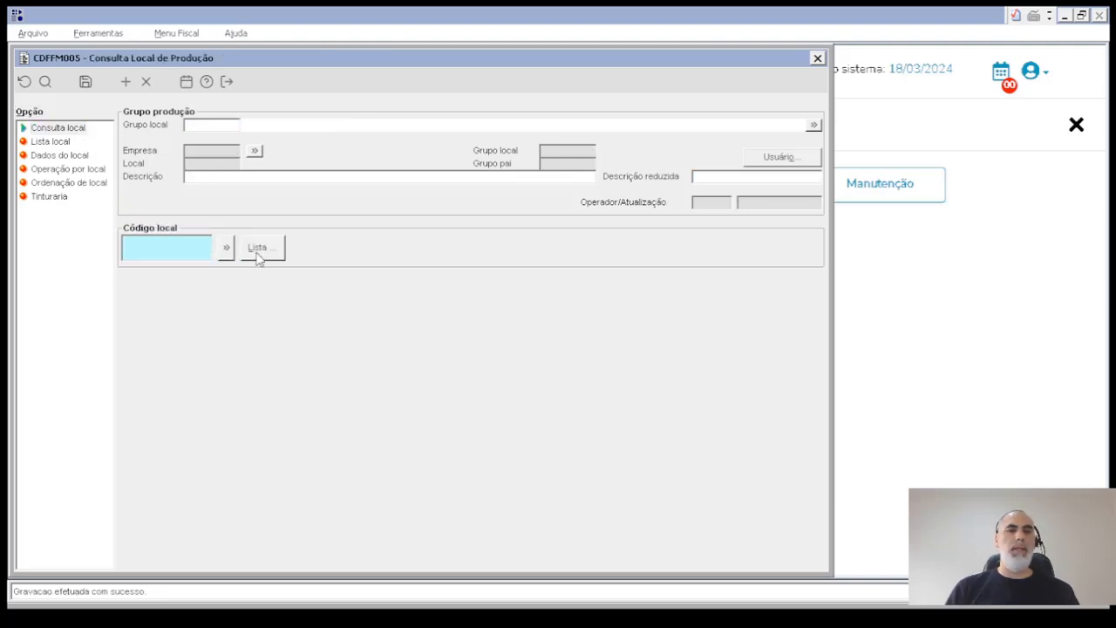
pyautogui.click(258, 252)
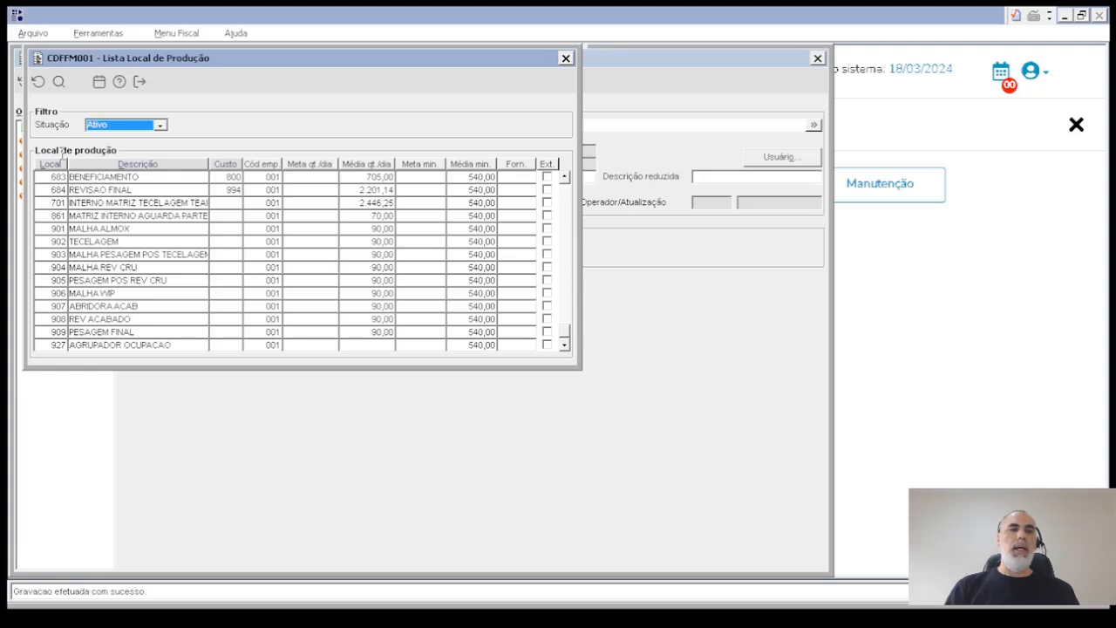
pyautogui.click(51, 164)
pyautogui.click(51, 164)
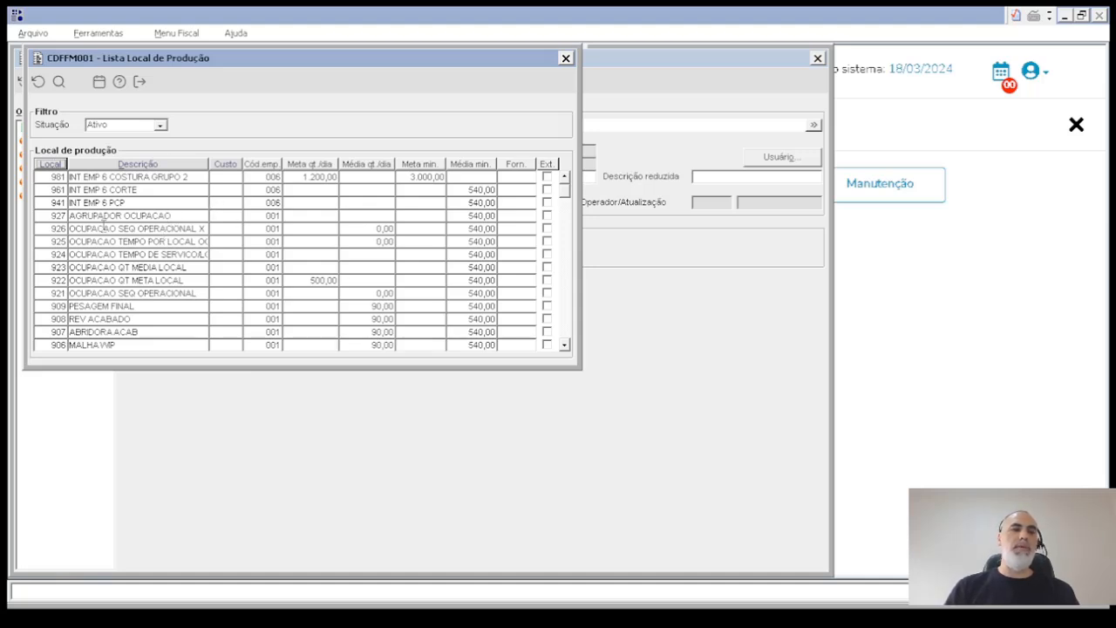
pyautogui.doubleClick(46, 177)
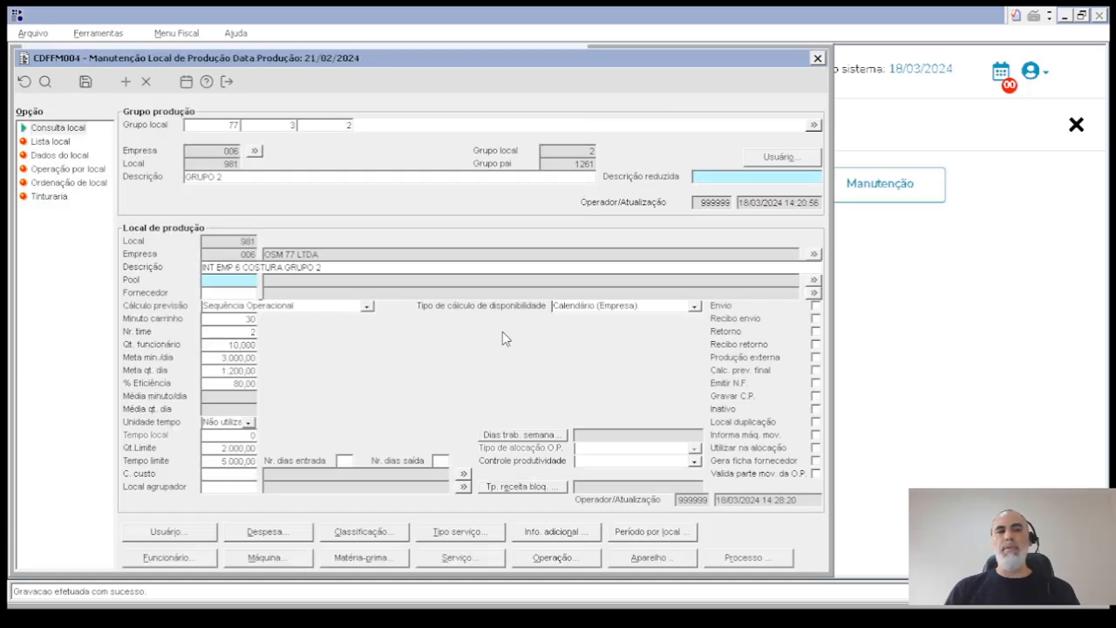
pyautogui.press('Escape')
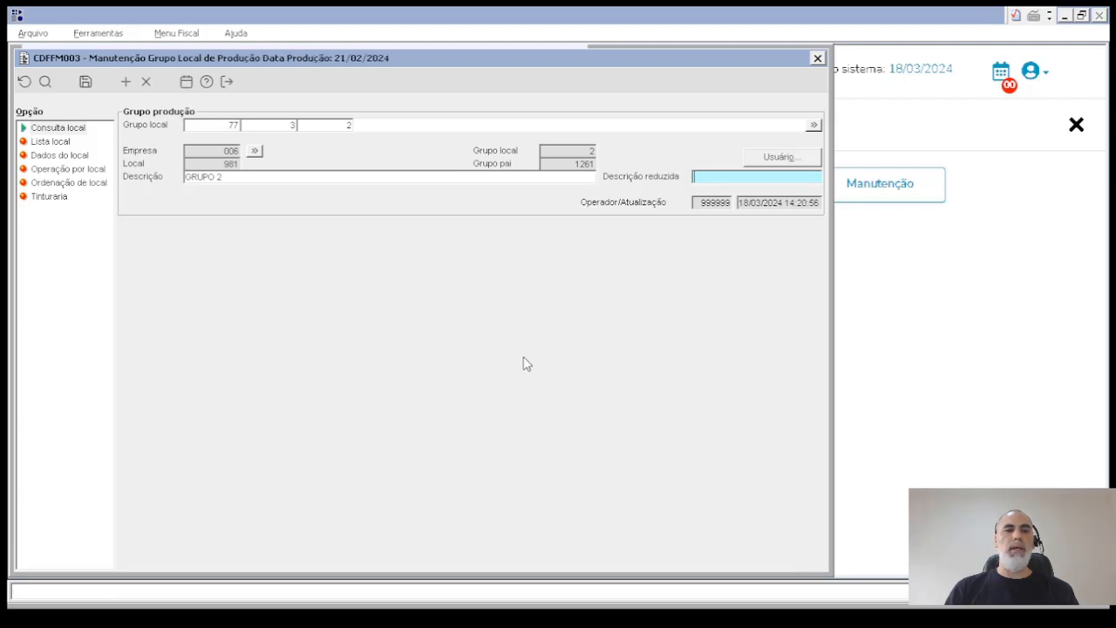
# - Open GRUPO 2's production location from the location group tree under INT EMP 6 and COSTURA
pyautogui.click(53, 141)
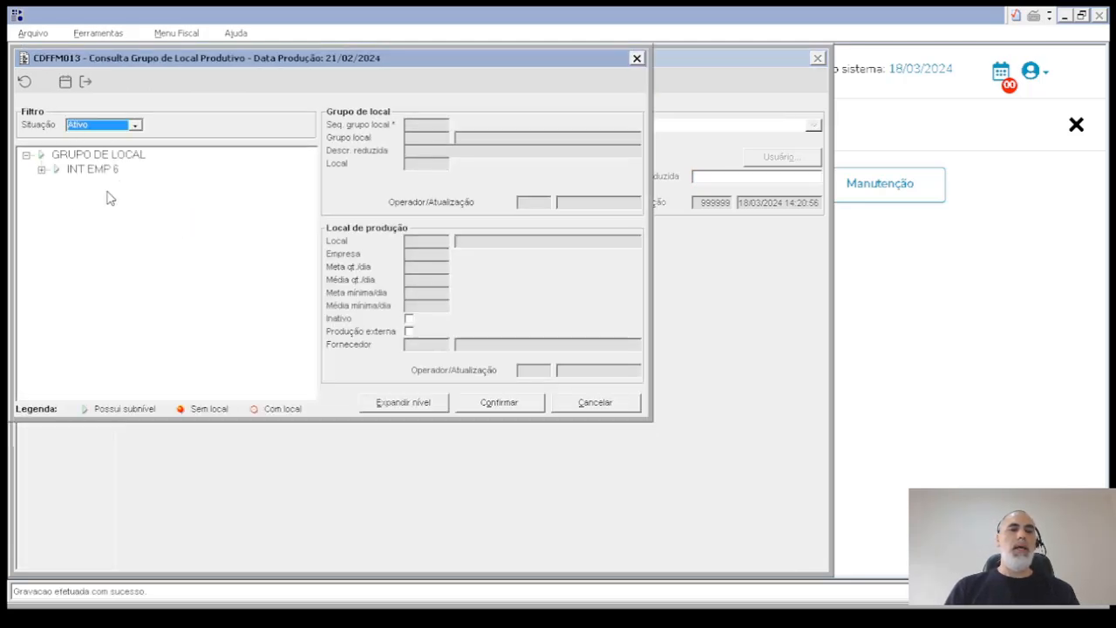
pyautogui.click(41, 170)
pyautogui.click(56, 213)
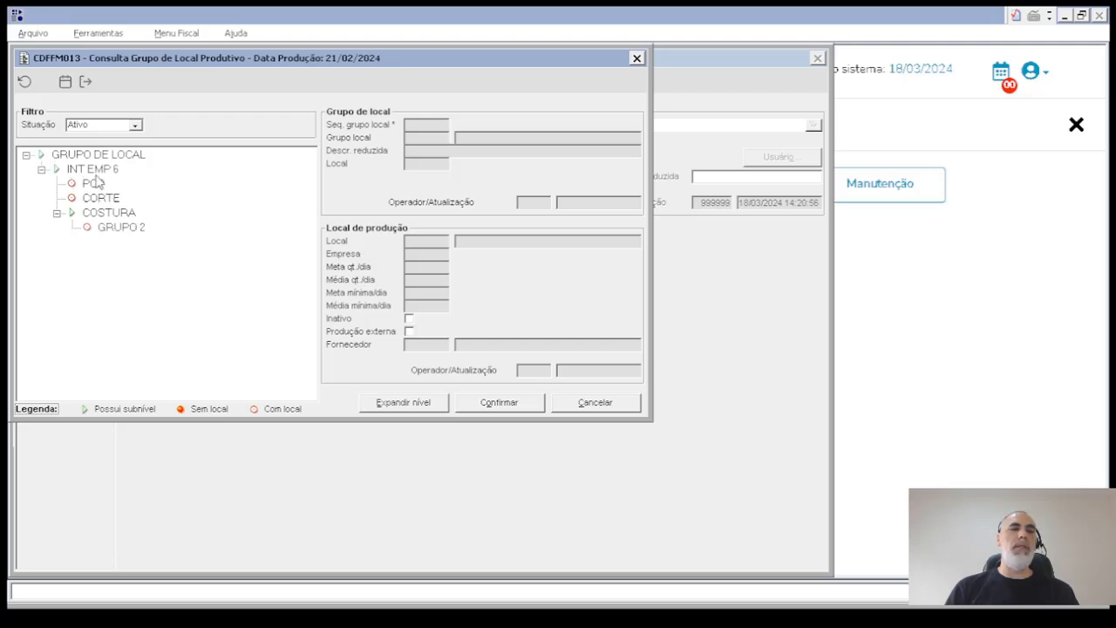
pyautogui.click(133, 229)
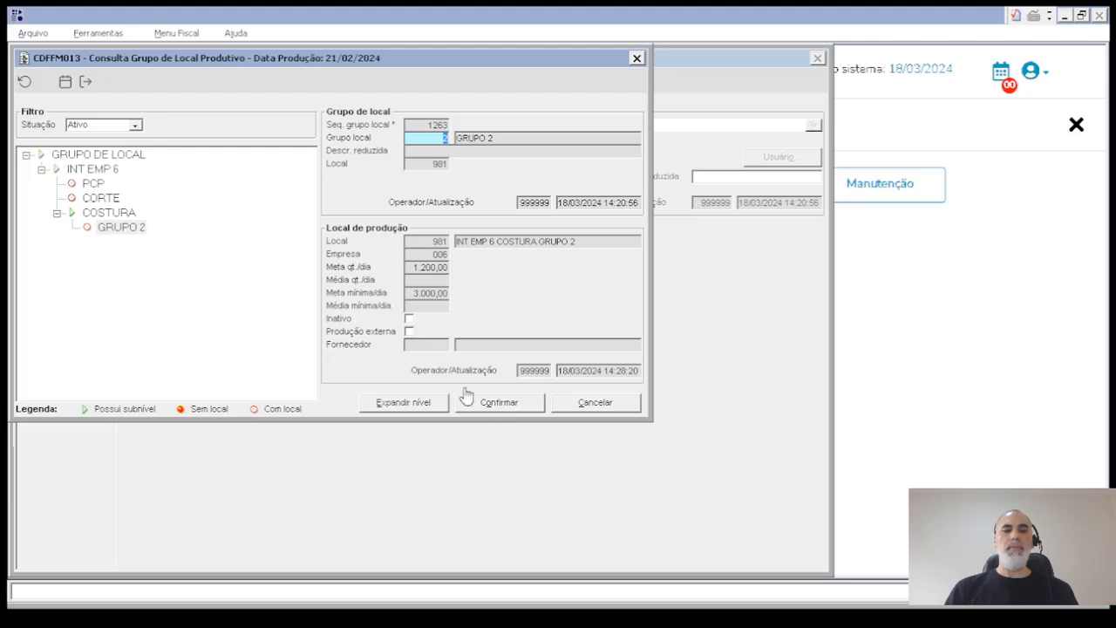
pyautogui.click(122, 228)
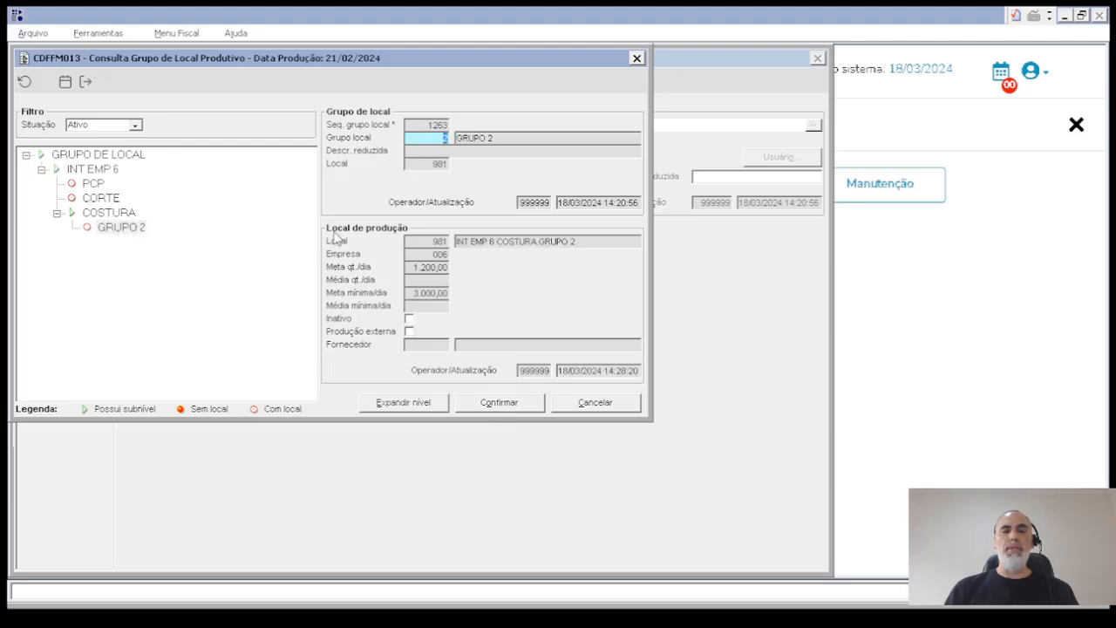
pyautogui.click(515, 406)
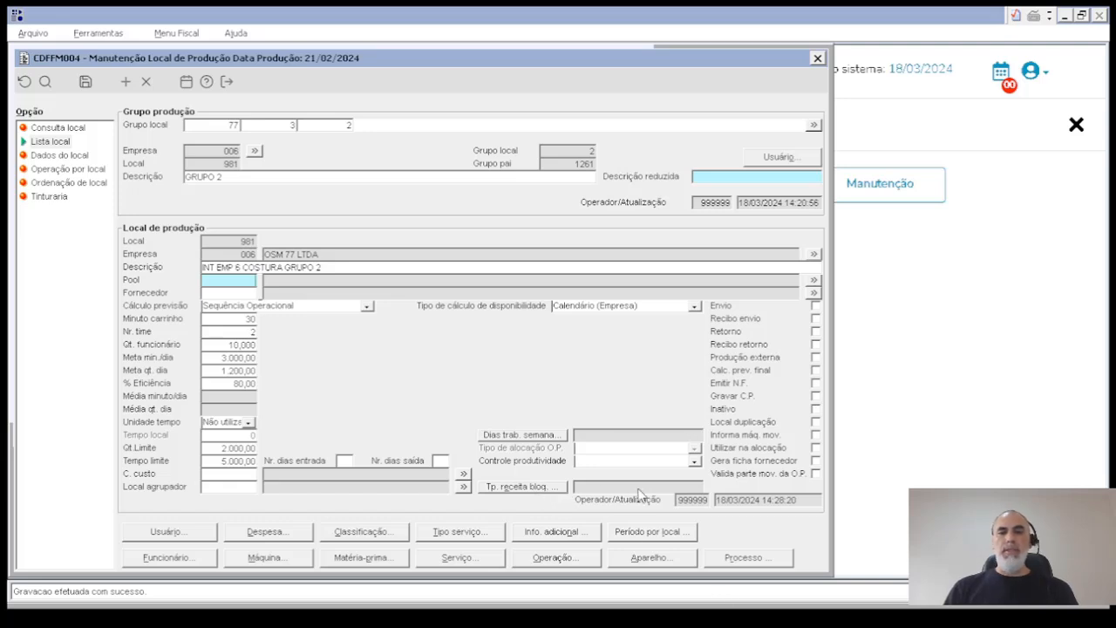
# - Enable Envio, Recibo envio, Retorno, Recibo retorno, Produção externa, Calc. prev. final, Emitir N.F. and Gravar C.P. for location 981
pyautogui.click(817, 310)
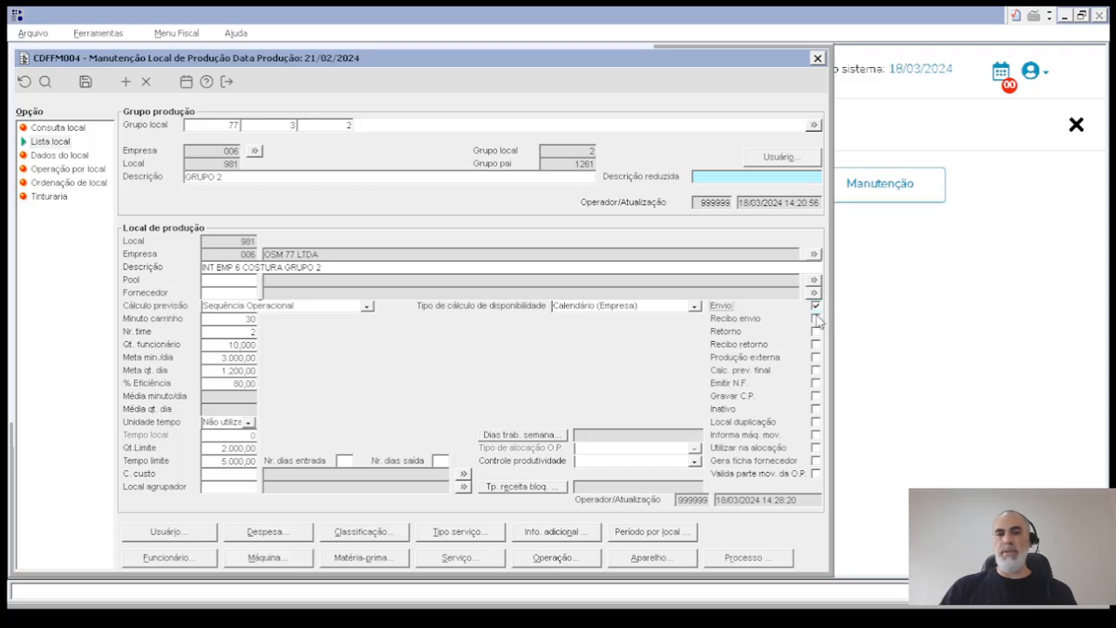
pyautogui.click(816, 320)
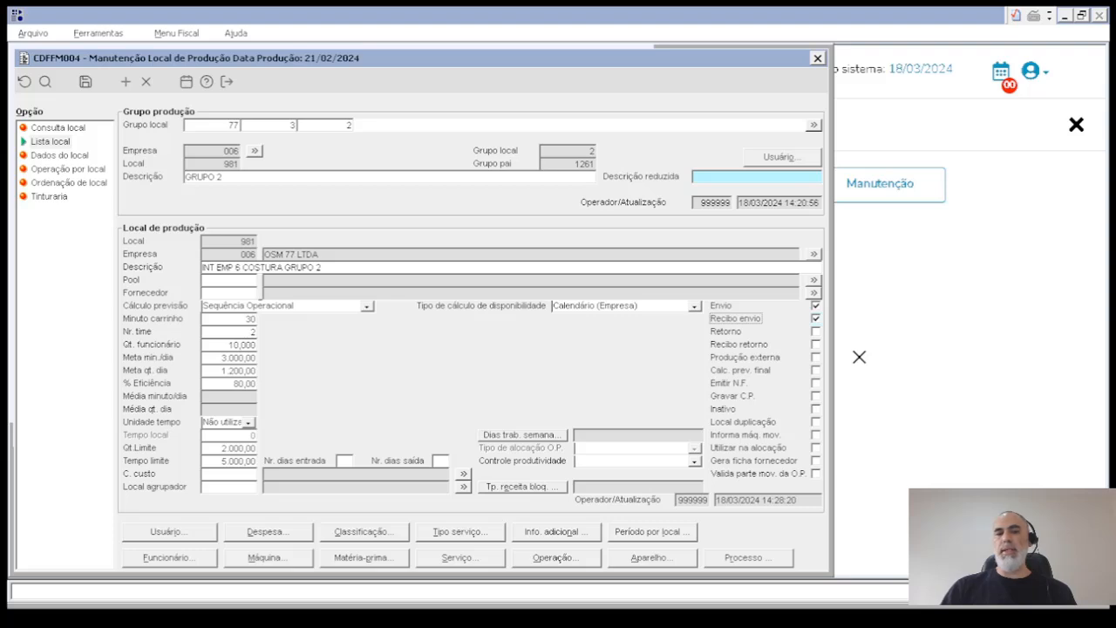
pyautogui.click(816, 333)
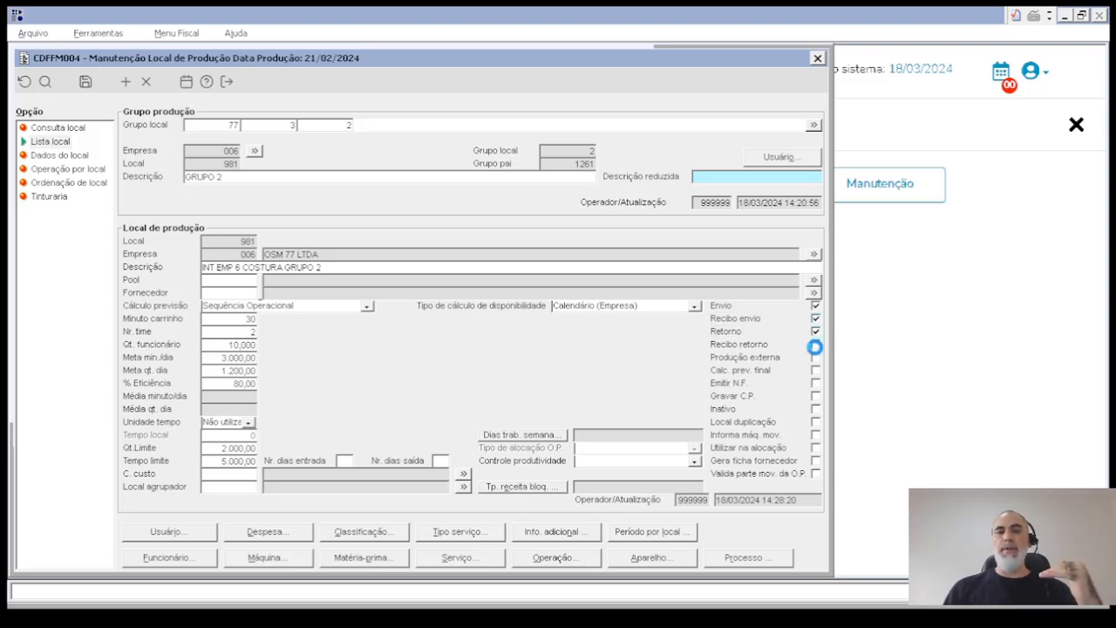
pyautogui.click(817, 345)
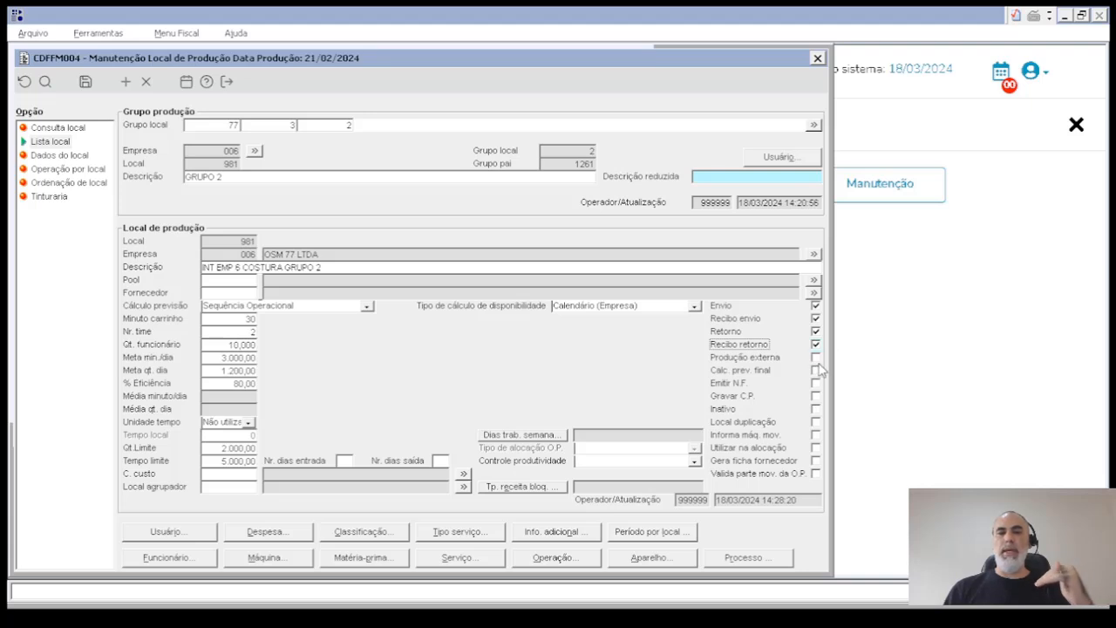
pyautogui.click(815, 357)
pyautogui.click(816, 373)
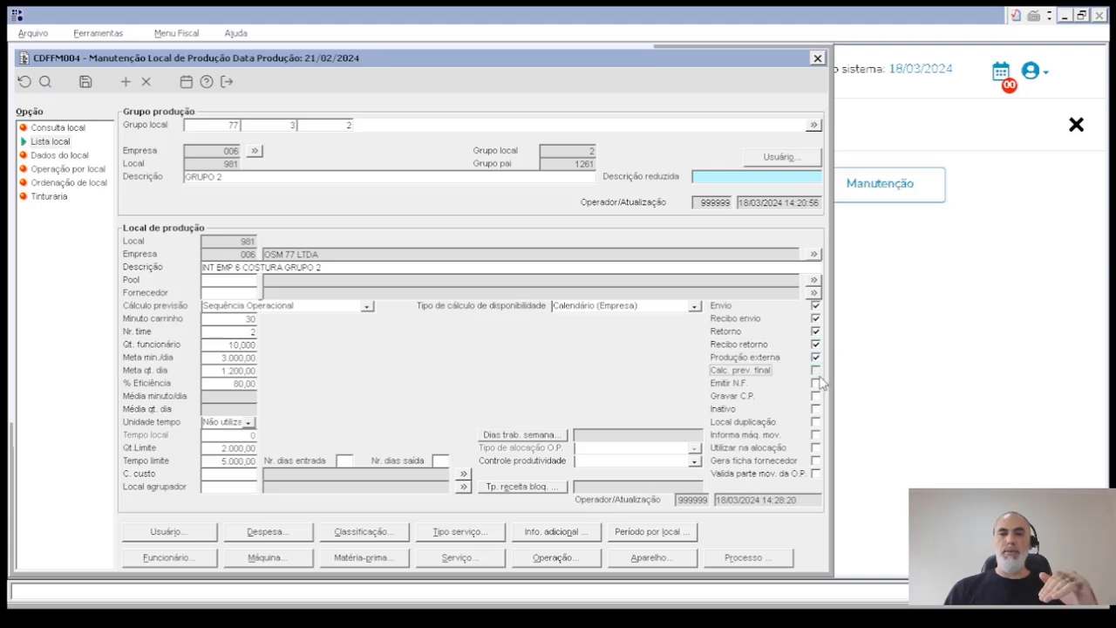
pyautogui.click(816, 383)
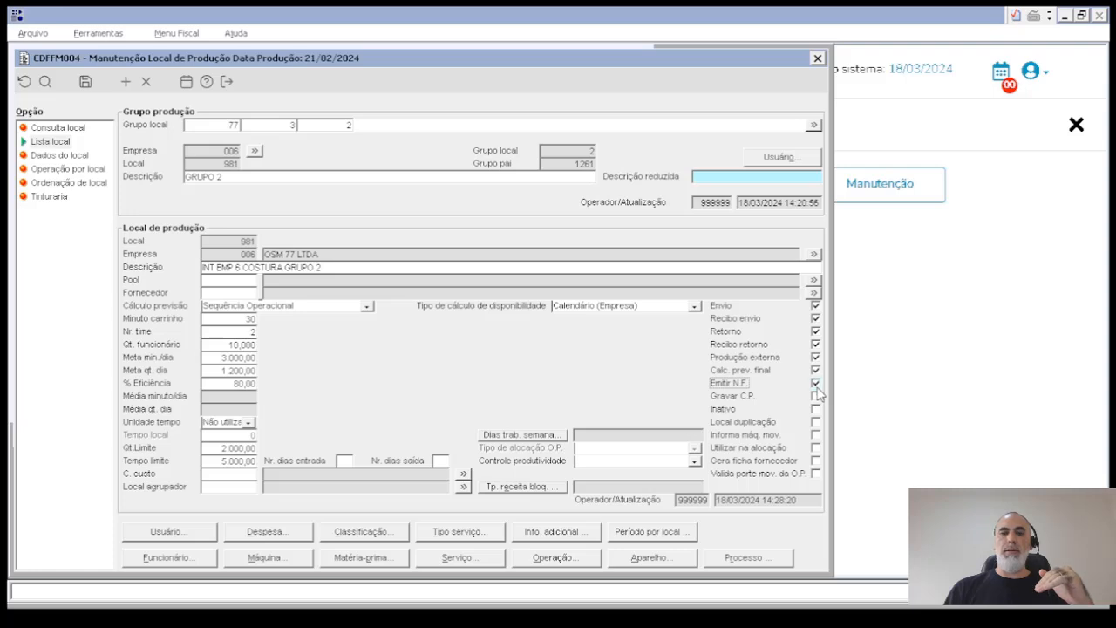
pyautogui.click(815, 395)
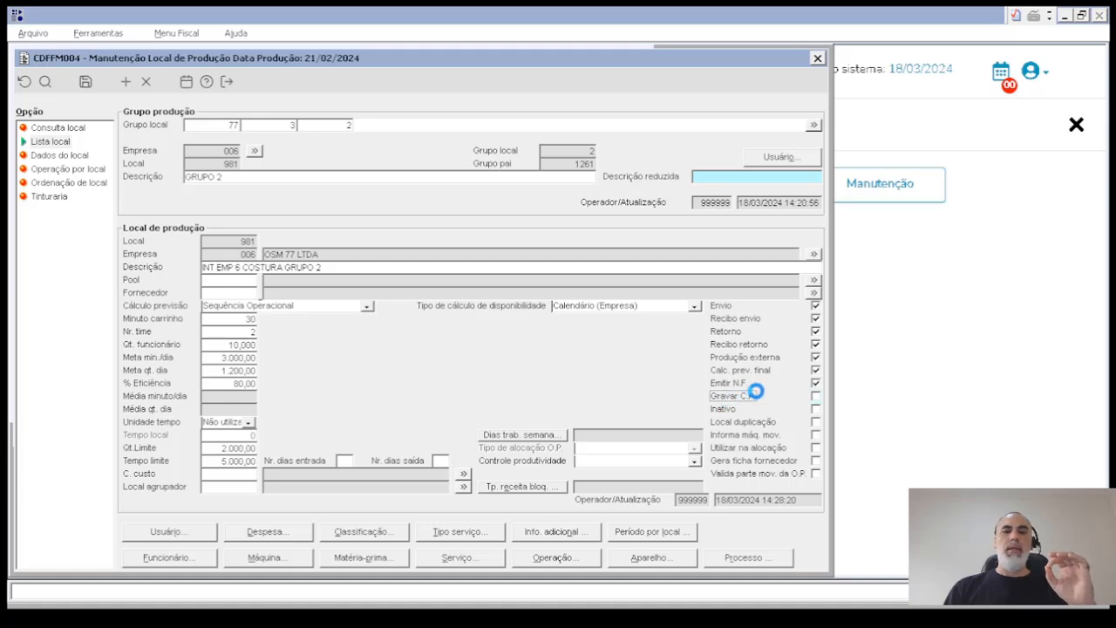
# - Try to clear the Gravar C.P. option and open the IN_GRAVACP restriction from the component's help
pyautogui.click(756, 392)
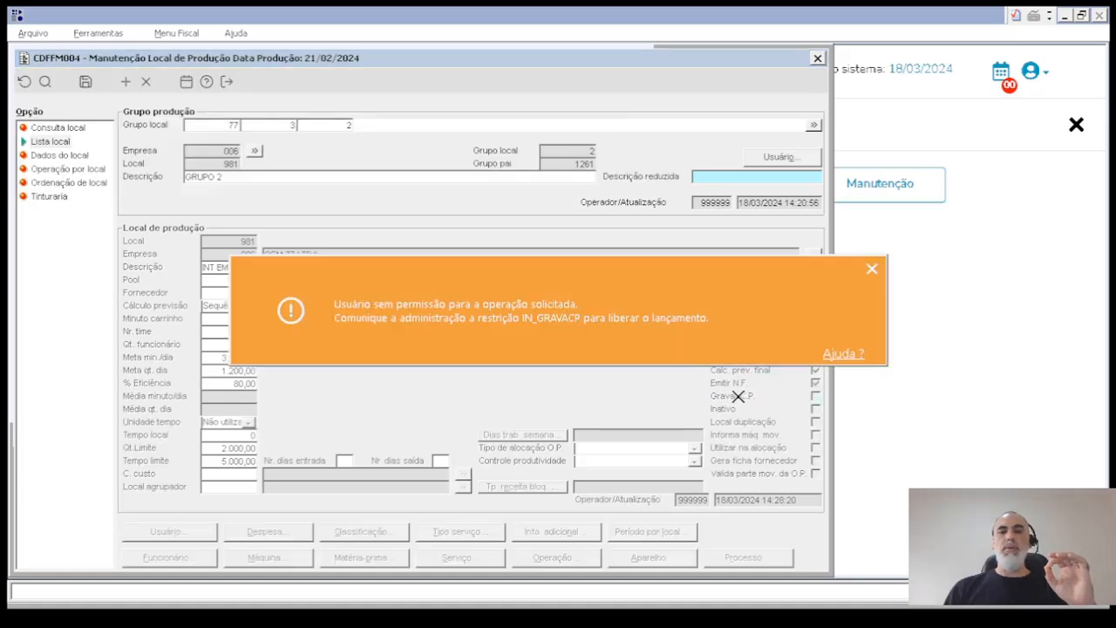
pyautogui.click(872, 269)
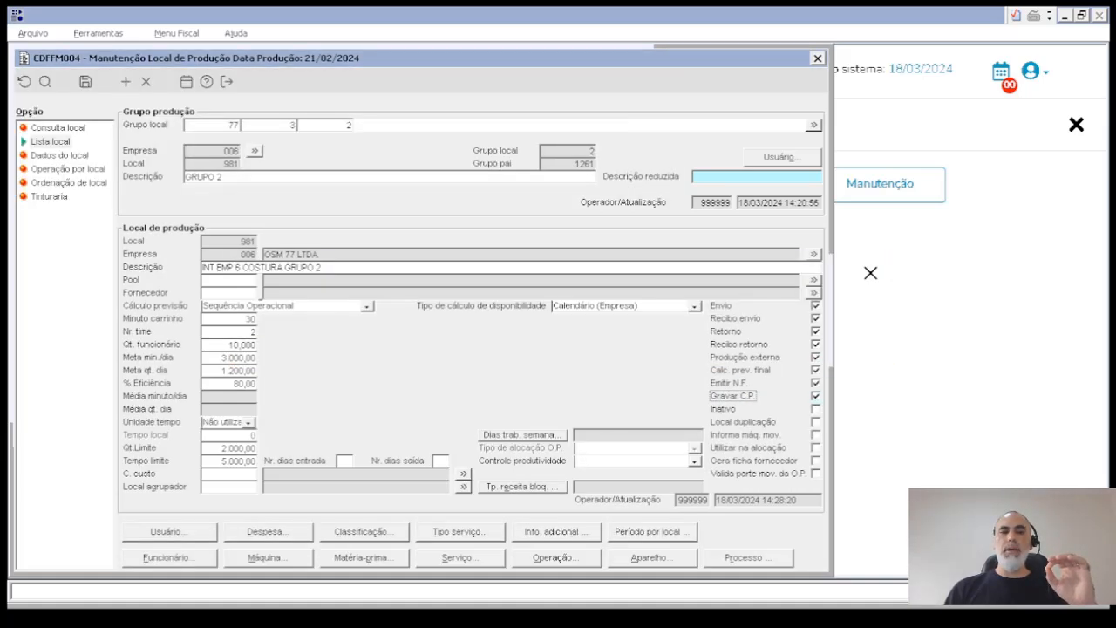
pyautogui.click(207, 81)
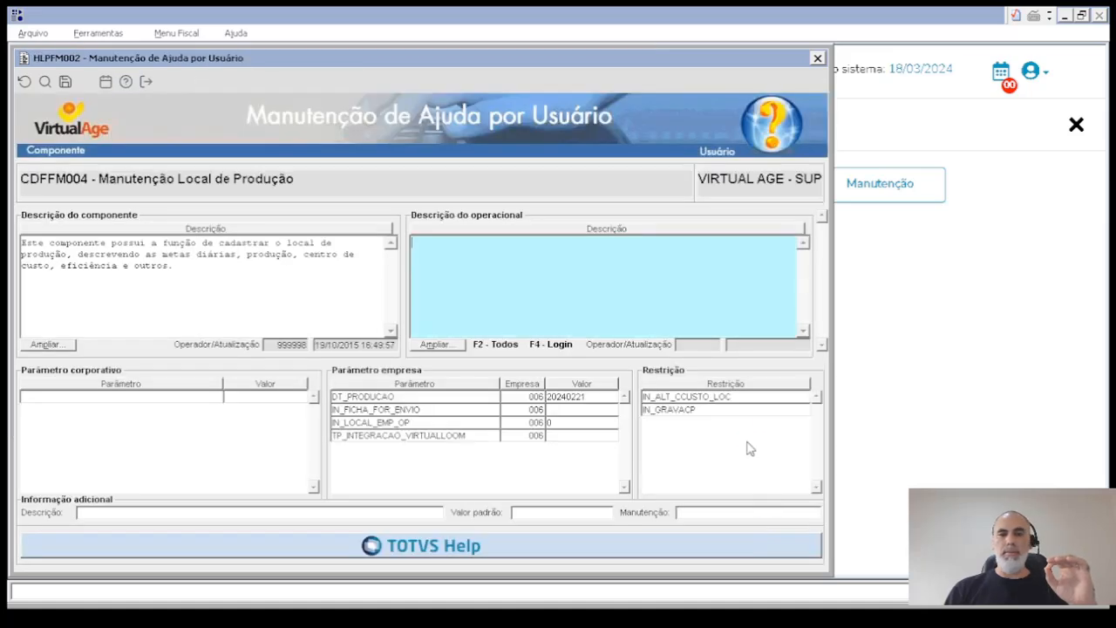
pyautogui.doubleClick(706, 409)
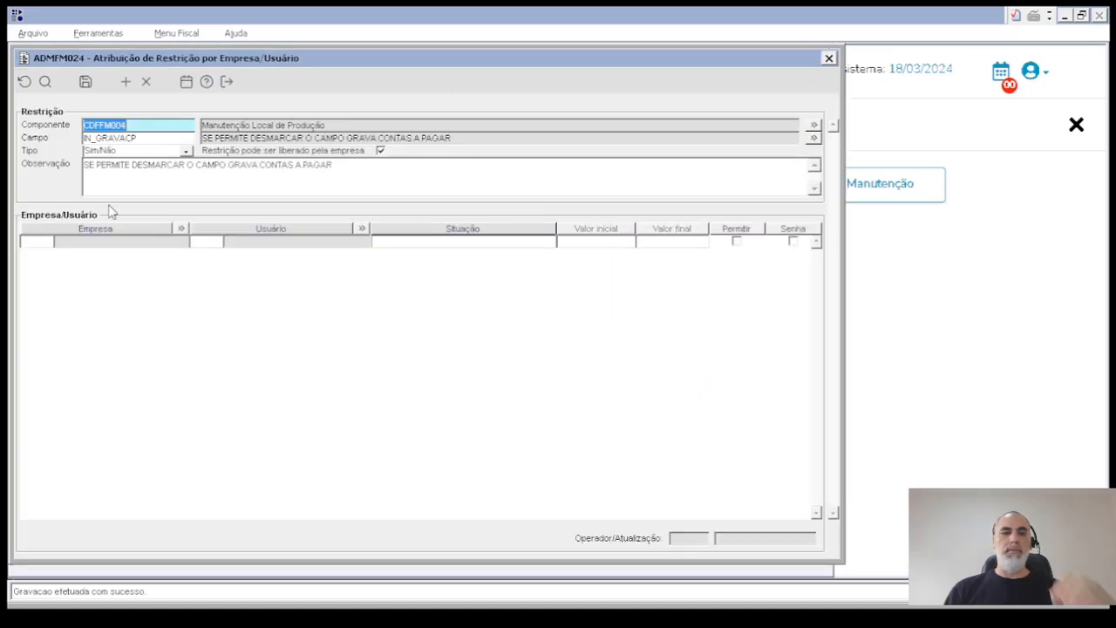
# - Permit the IN_GRAVACP restriction for company 6 and the internal support user, save it, and return to the location record
pyautogui.click(33, 242)
pyautogui.write('6')
pyautogui.press('Tab')
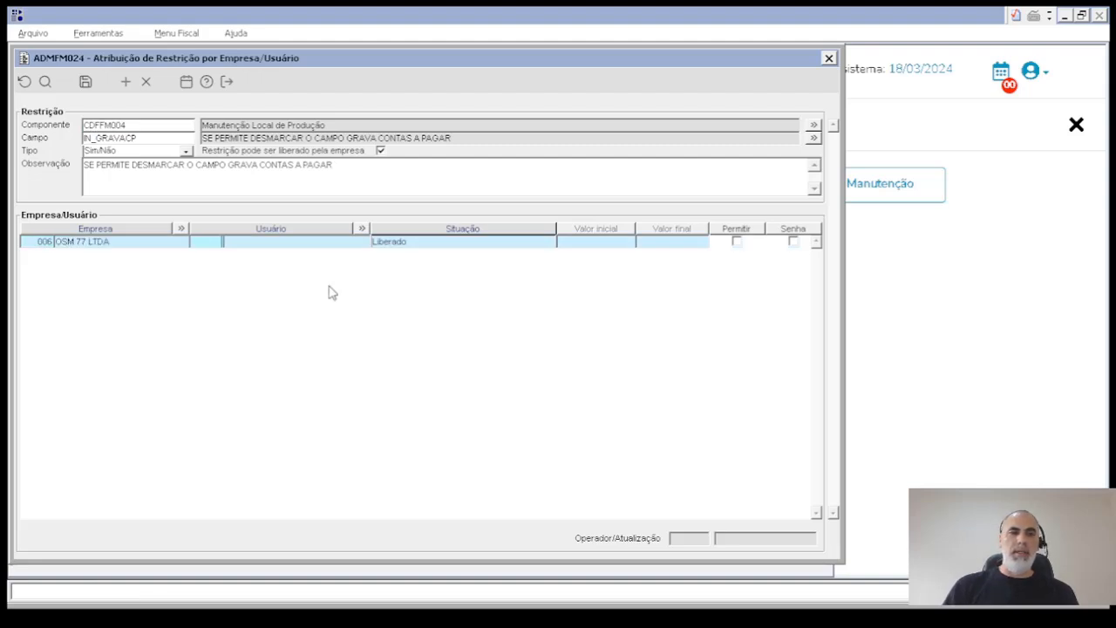
pyautogui.write('999999')
pyautogui.press('Tab')
pyautogui.press('Tab')
pyautogui.press('space')
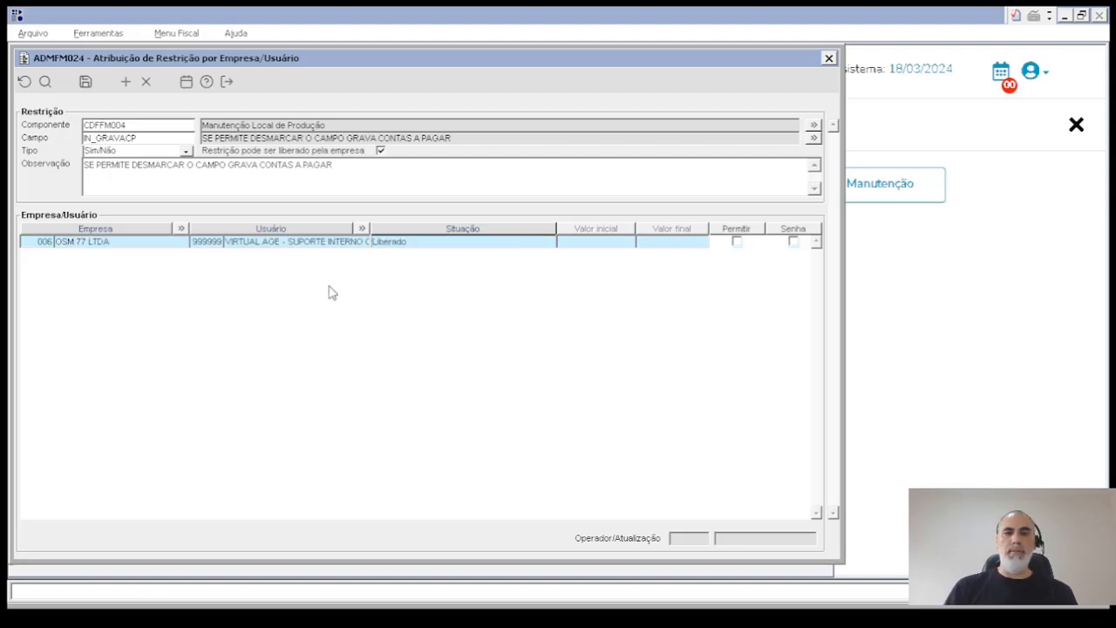
pyautogui.click(85, 82)
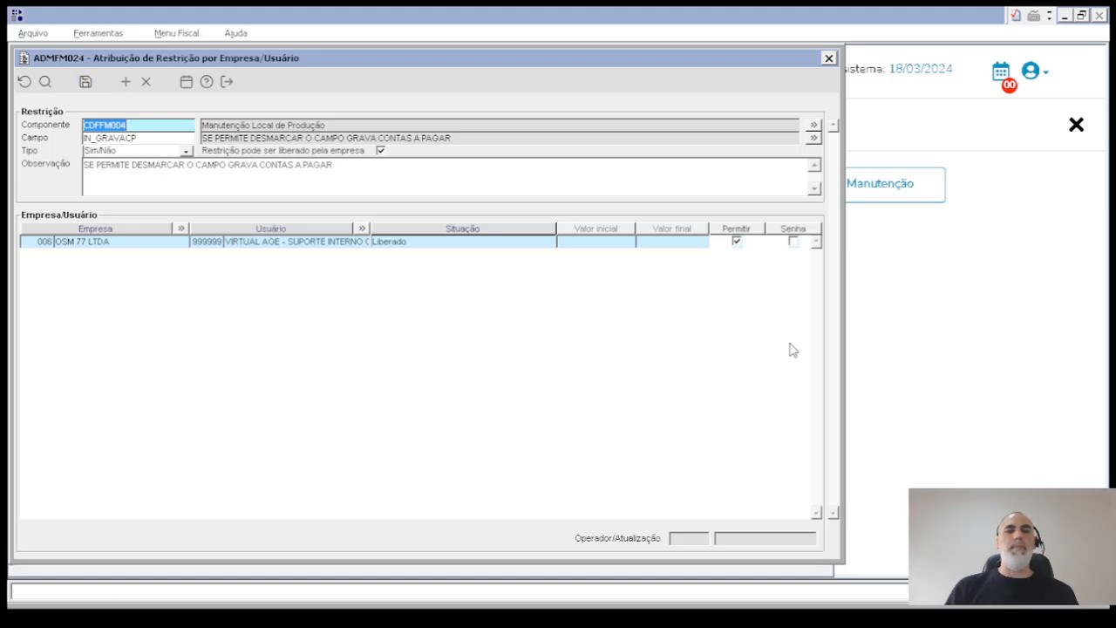
pyautogui.press('Escape')
pyautogui.press('Escape')
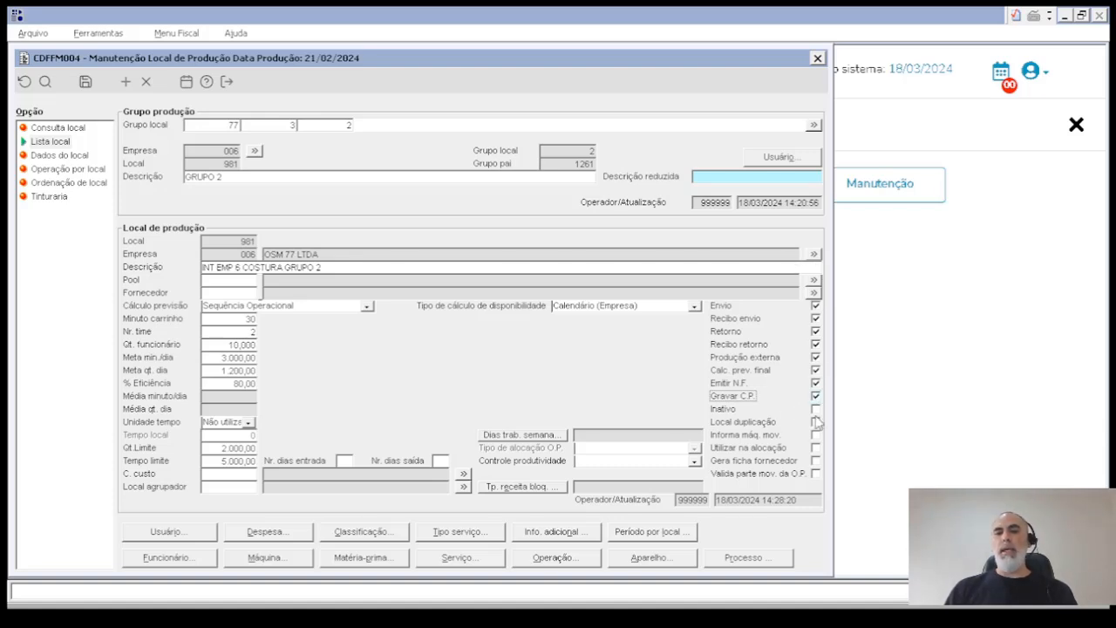
# - Clear the Envio, Recibo envio, Retorno, Recibo retorno, Produção externa, Calc. prev. final, Emitir N.F. and Gravar C.P. options for location 981
pyautogui.click(816, 305)
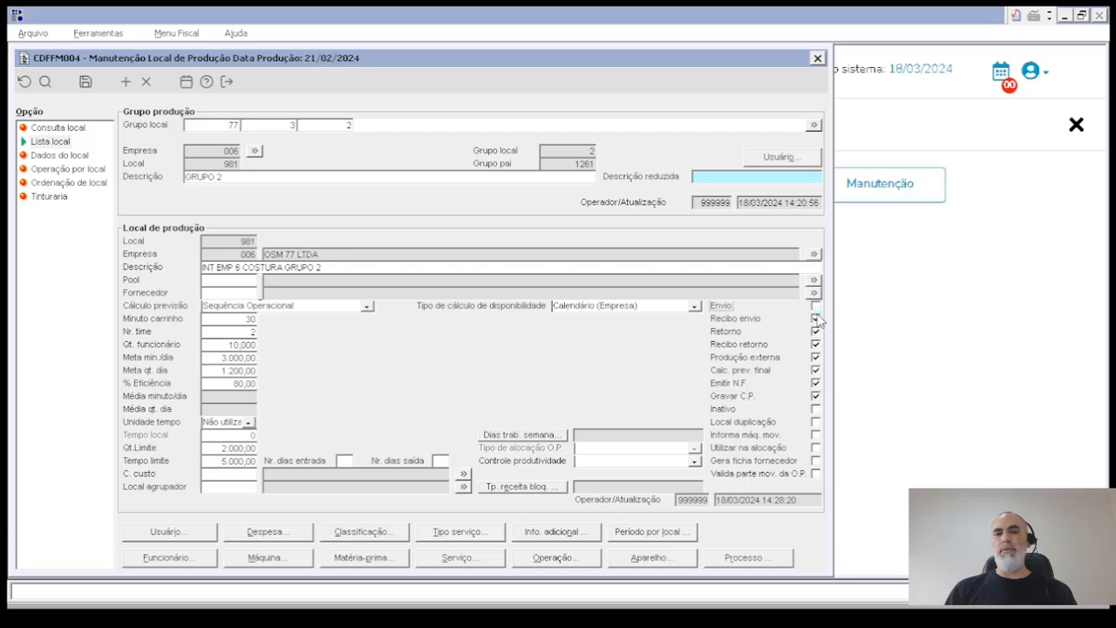
pyautogui.click(815, 318)
pyautogui.click(816, 332)
pyautogui.click(816, 343)
pyautogui.click(816, 357)
pyautogui.click(815, 370)
pyautogui.click(816, 382)
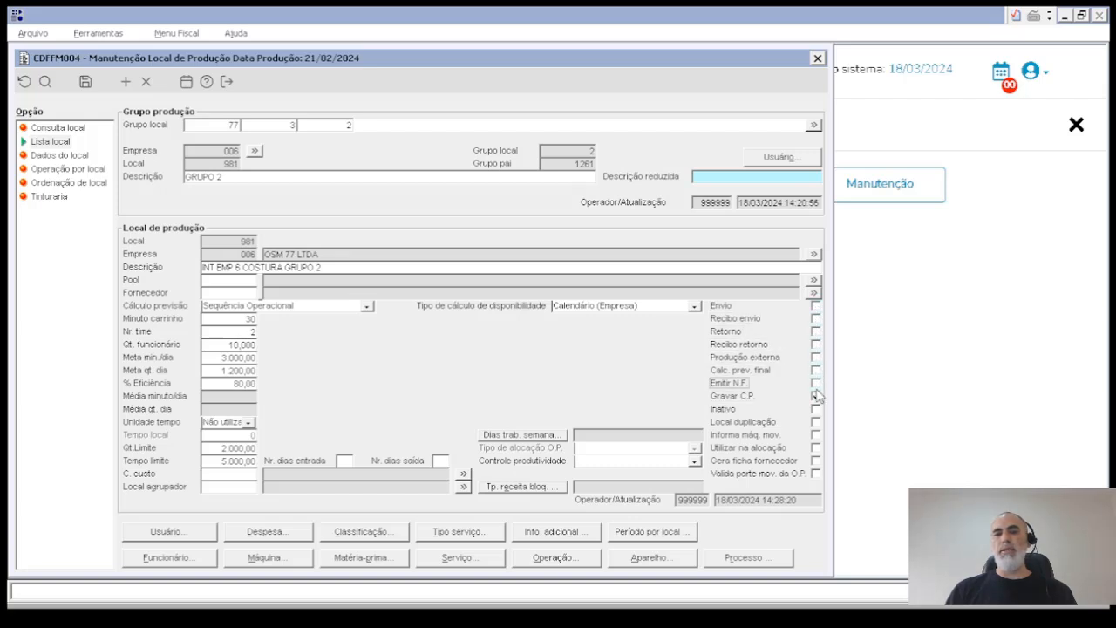
pyautogui.click(816, 396)
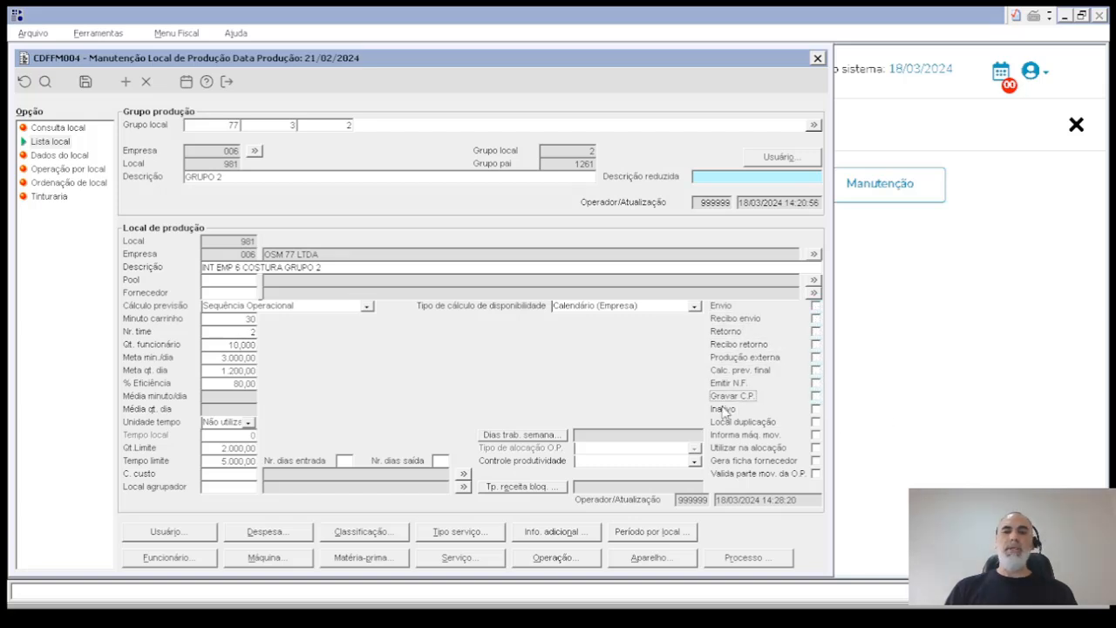
# - Enable and clear the Inativo and Local duplicação options in turn, and view the Controle produtividade choices without picking one
pyautogui.click(816, 410)
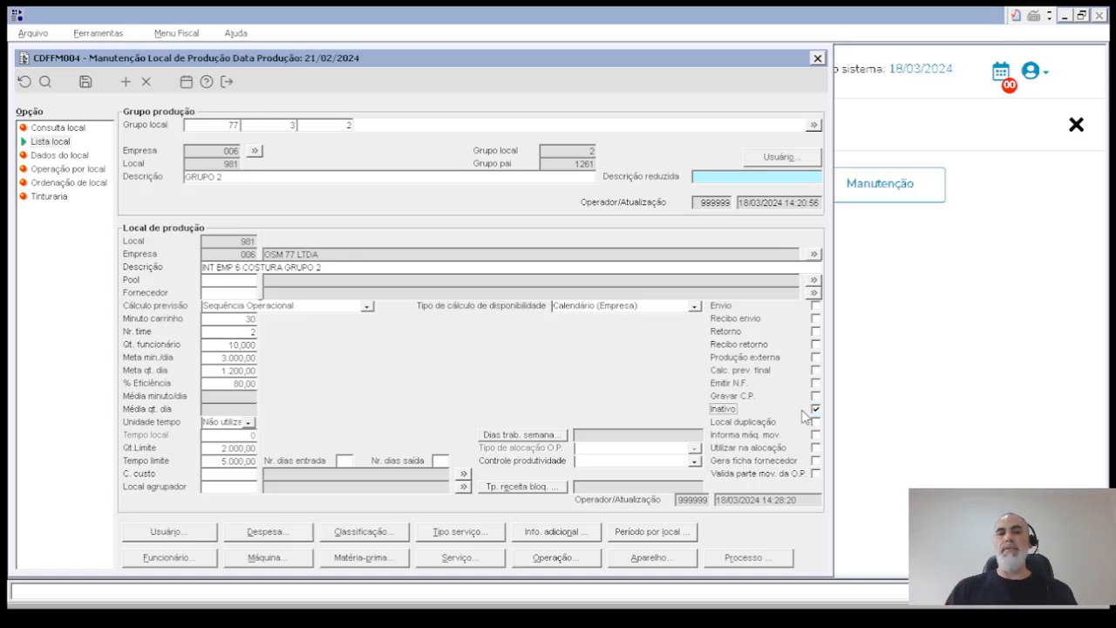
pyautogui.click(815, 410)
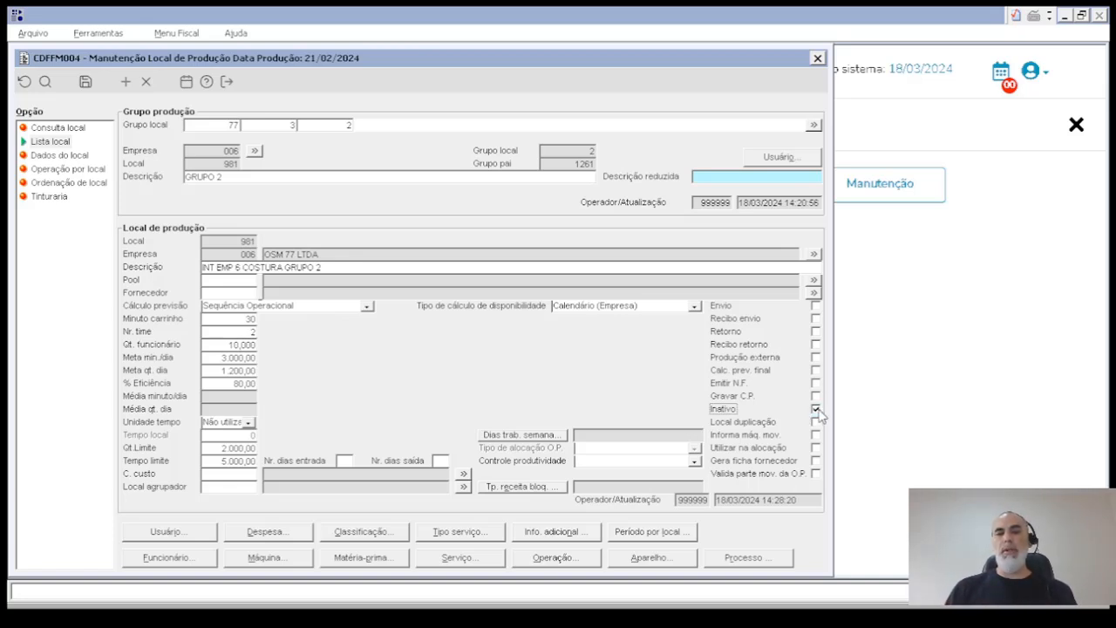
pyautogui.click(816, 422)
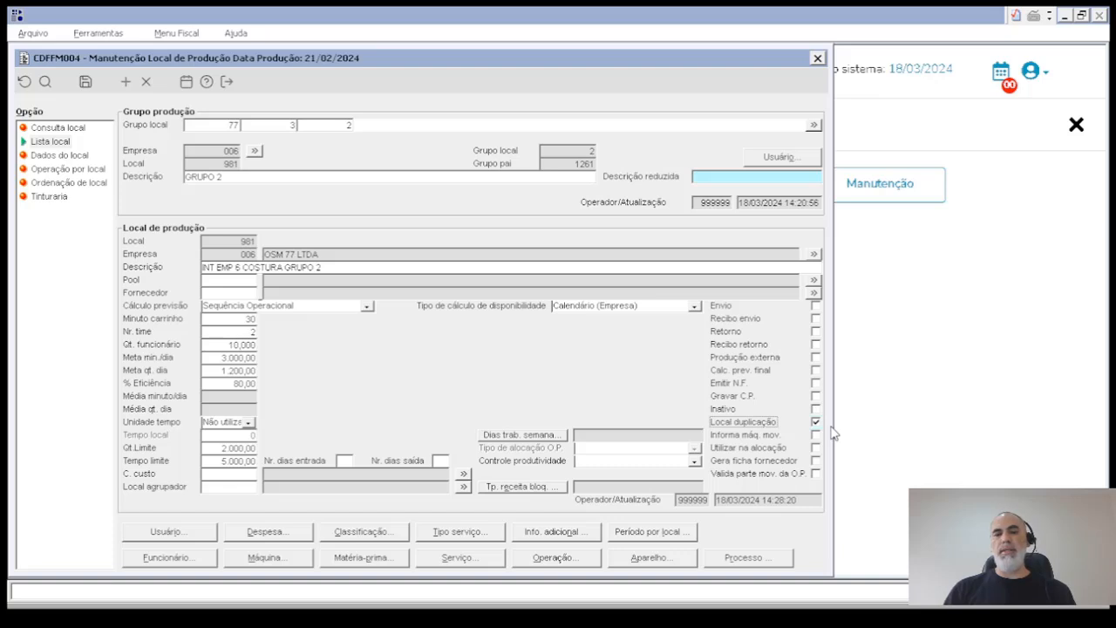
pyautogui.click(815, 422)
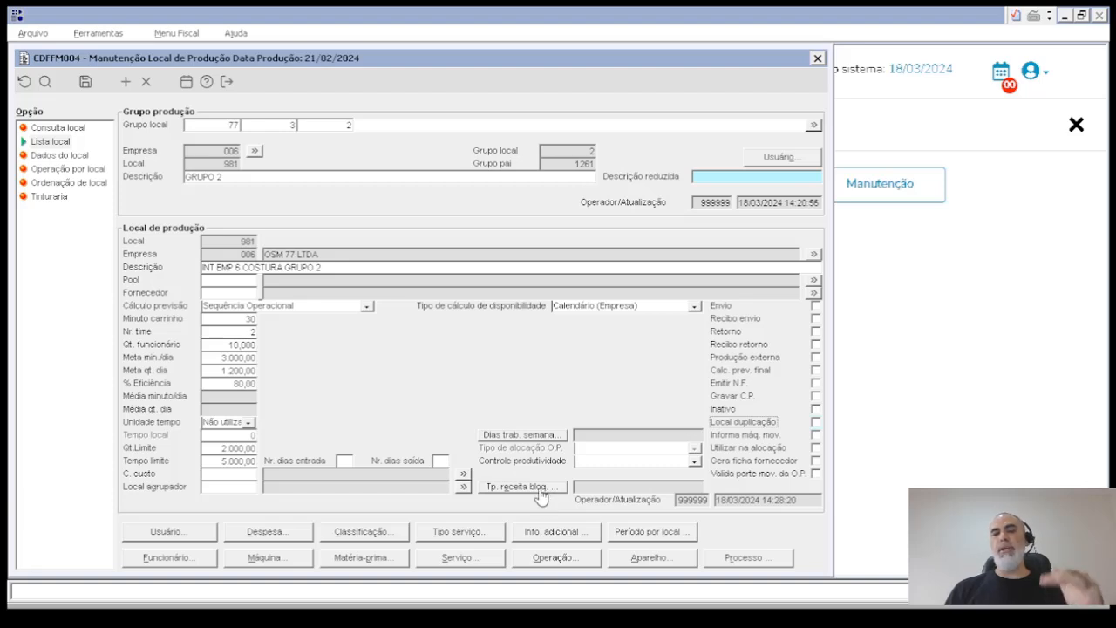
pyautogui.click(601, 460)
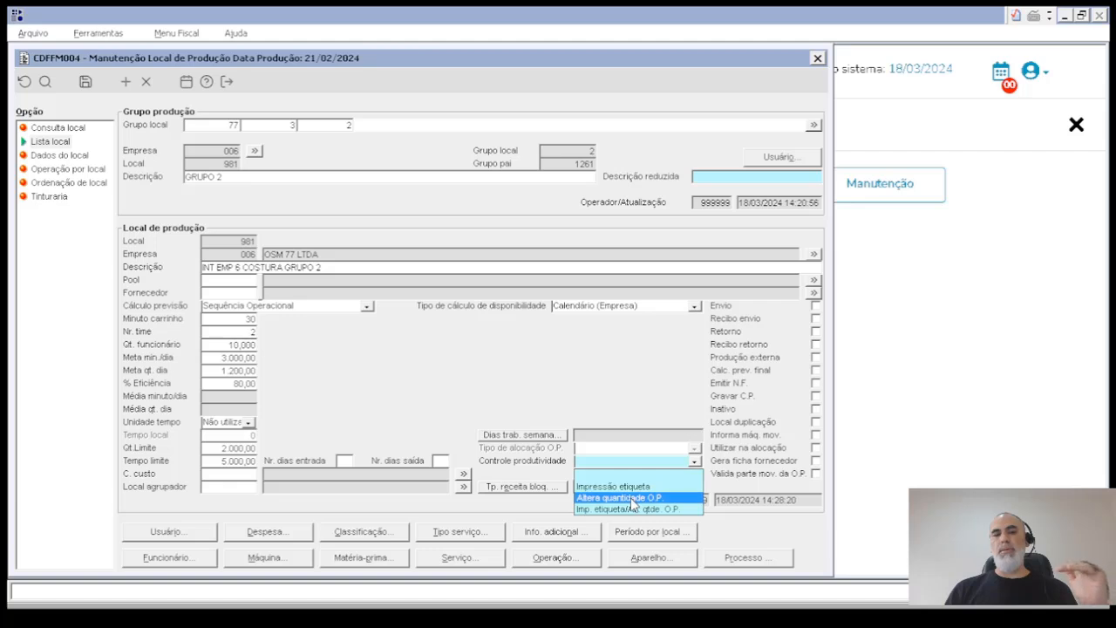
pyautogui.click(678, 384)
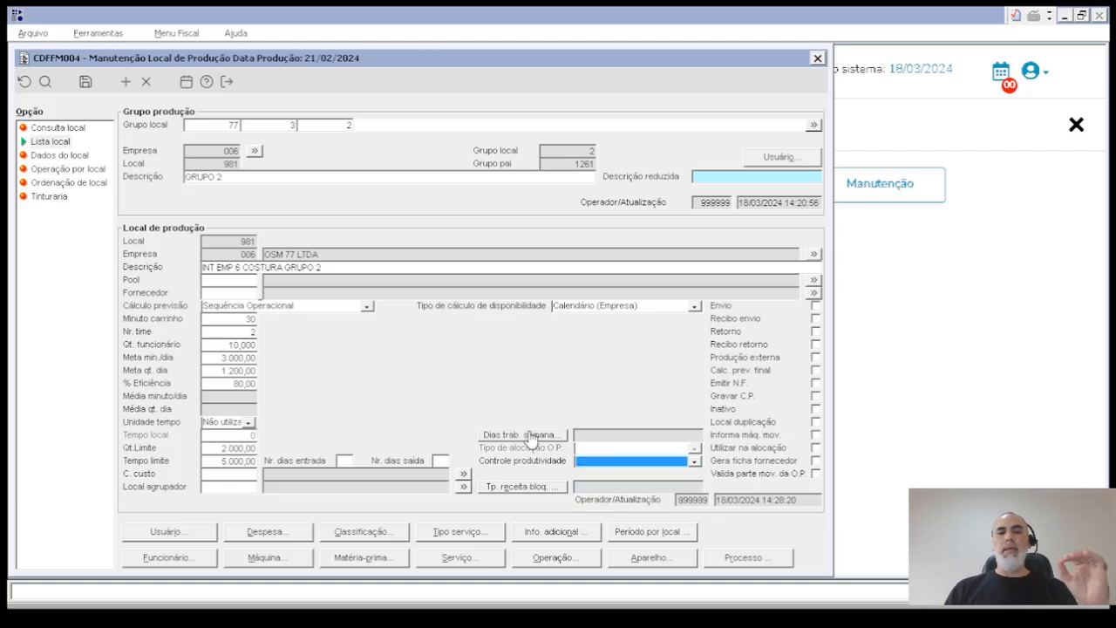
# - Set the location's working weekdays to Segunda-Feira through Sexta-Feira, leaving out Domingo and Sábado, and save the location
pyautogui.click(534, 436)
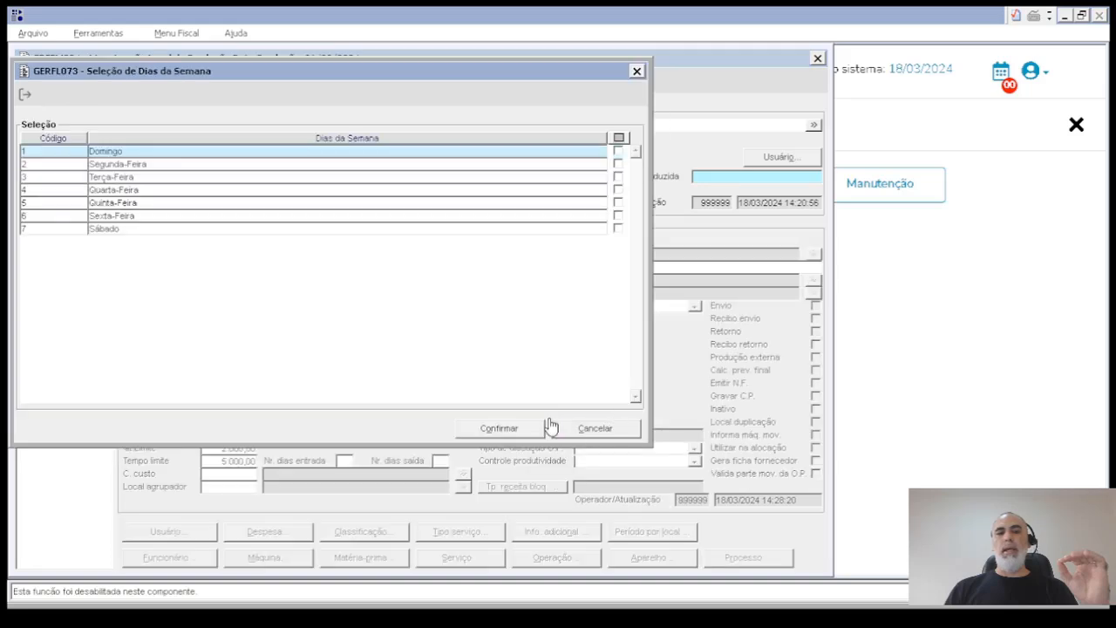
pyautogui.click(620, 140)
pyautogui.click(619, 152)
pyautogui.click(619, 229)
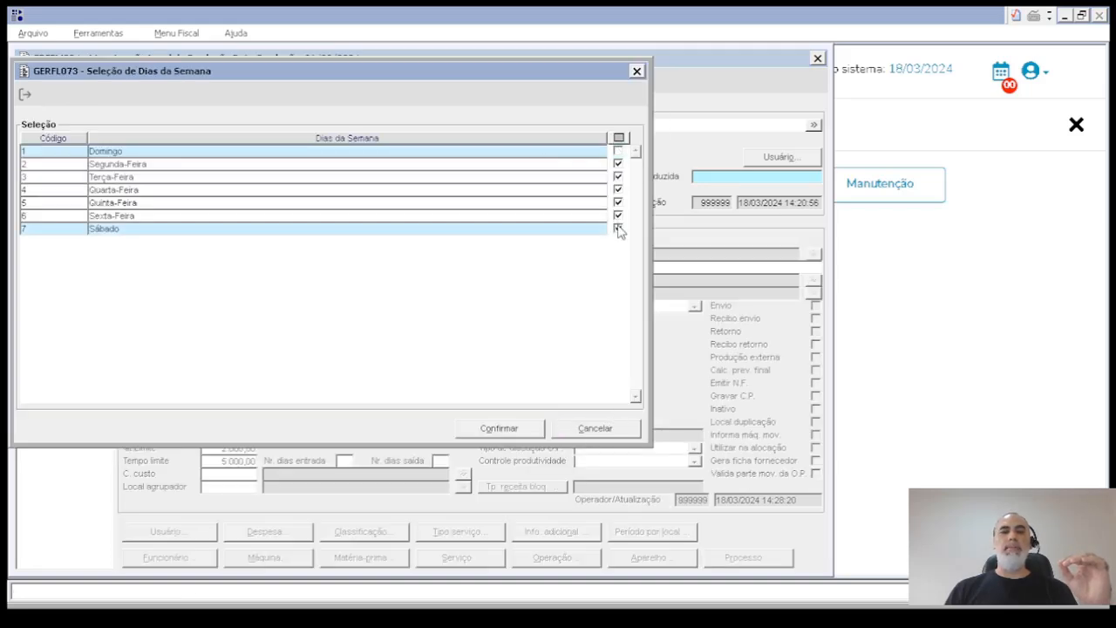
pyautogui.click(499, 428)
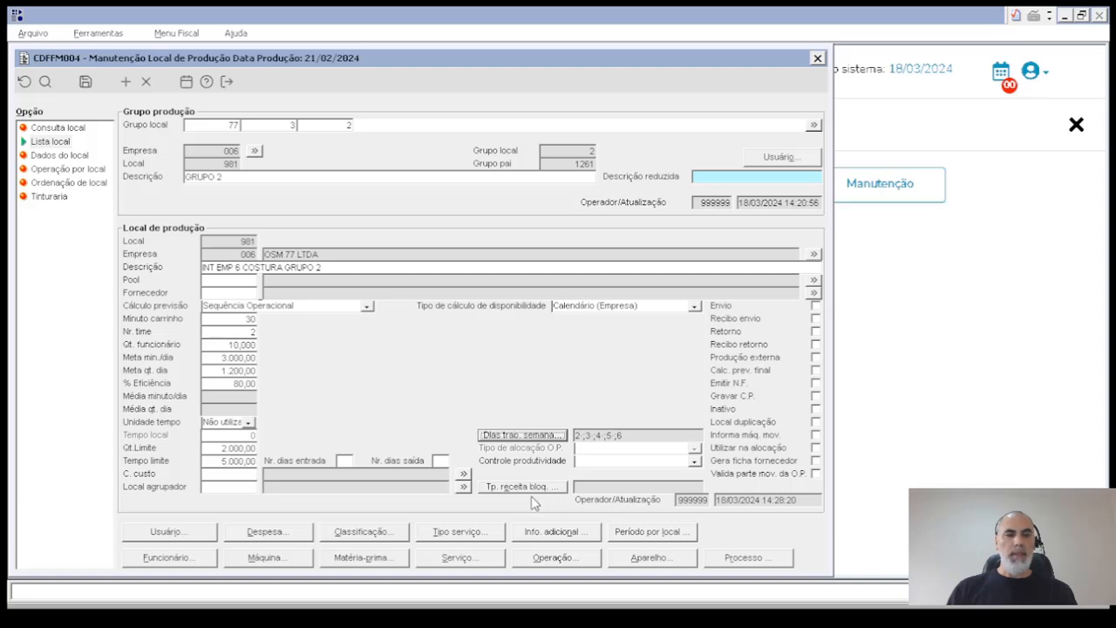
pyautogui.click(84, 81)
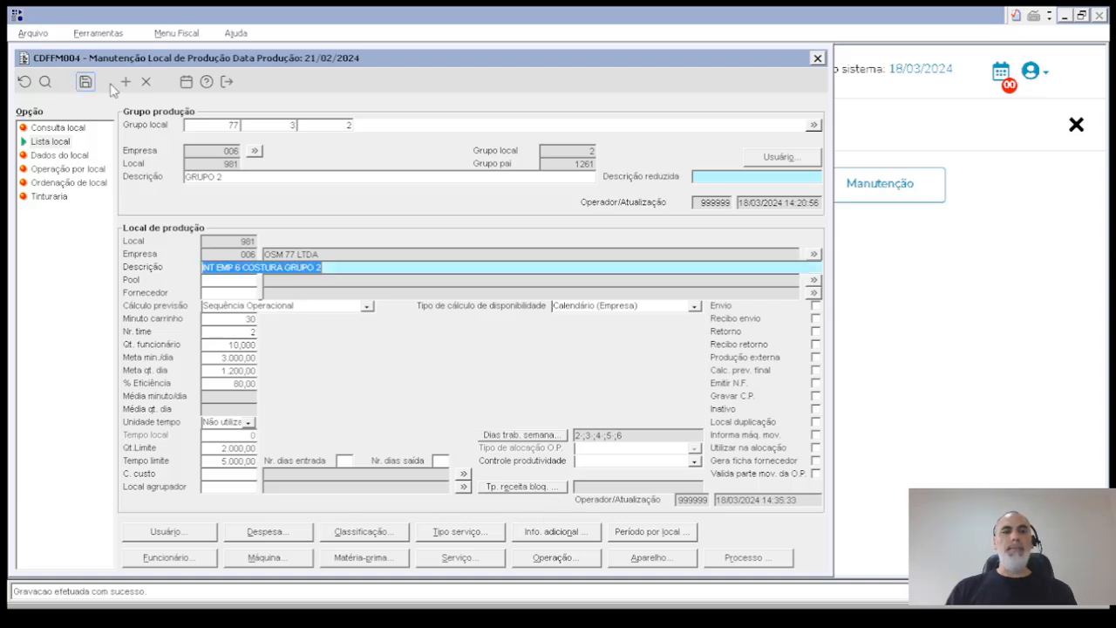
# - Enter a user's code among those permitted to make movements at this location, and return to the location record
pyautogui.click(183, 532)
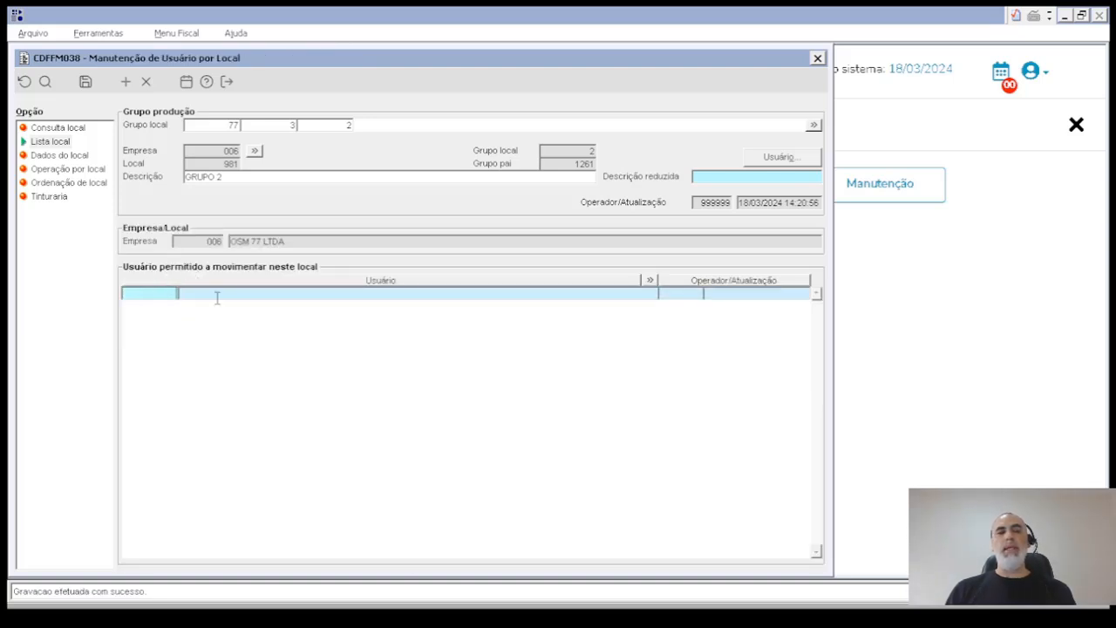
pyautogui.write('04')
pyautogui.press('Return')
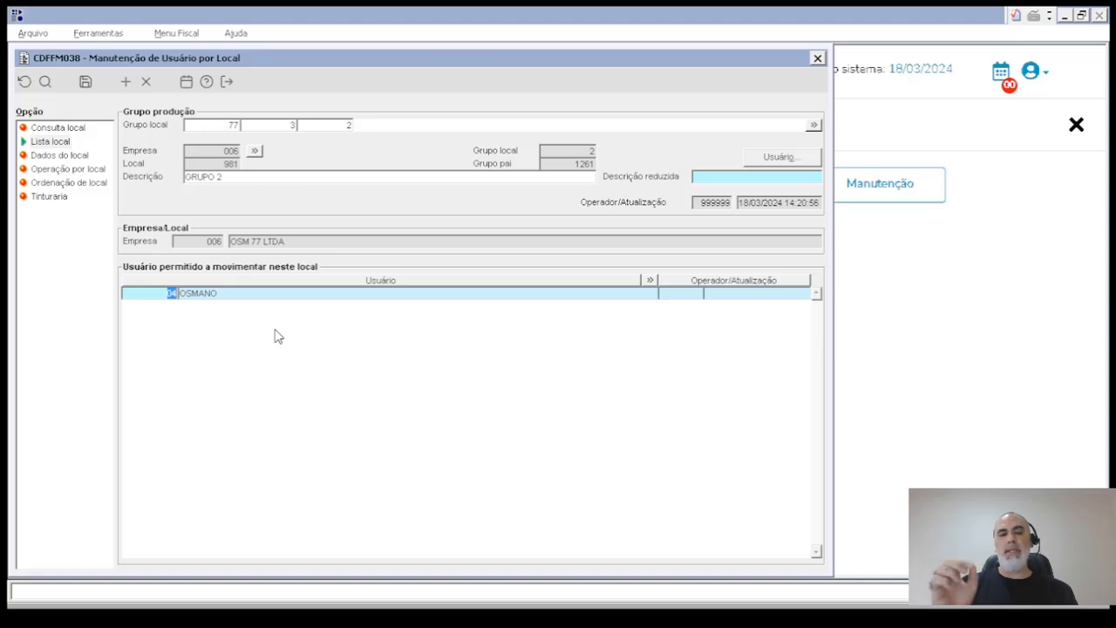
pyautogui.press('Escape')
pyautogui.press('Return')
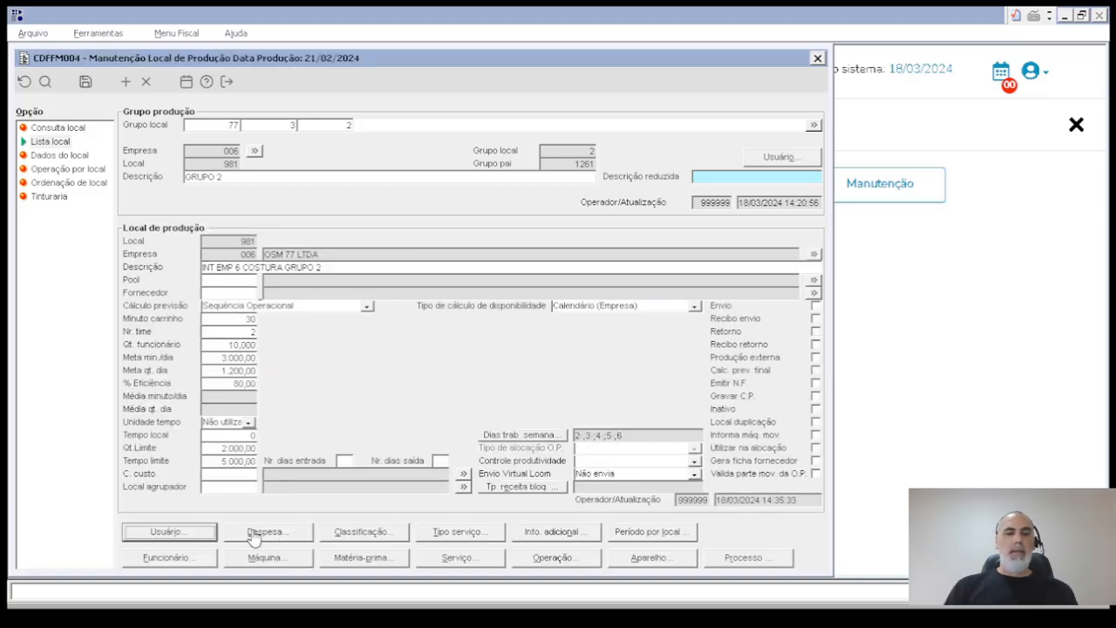
# - Add the first listed employee to location 981 with employee type Encarregado and link type Fixo, and save the assignment
pyautogui.click(197, 558)
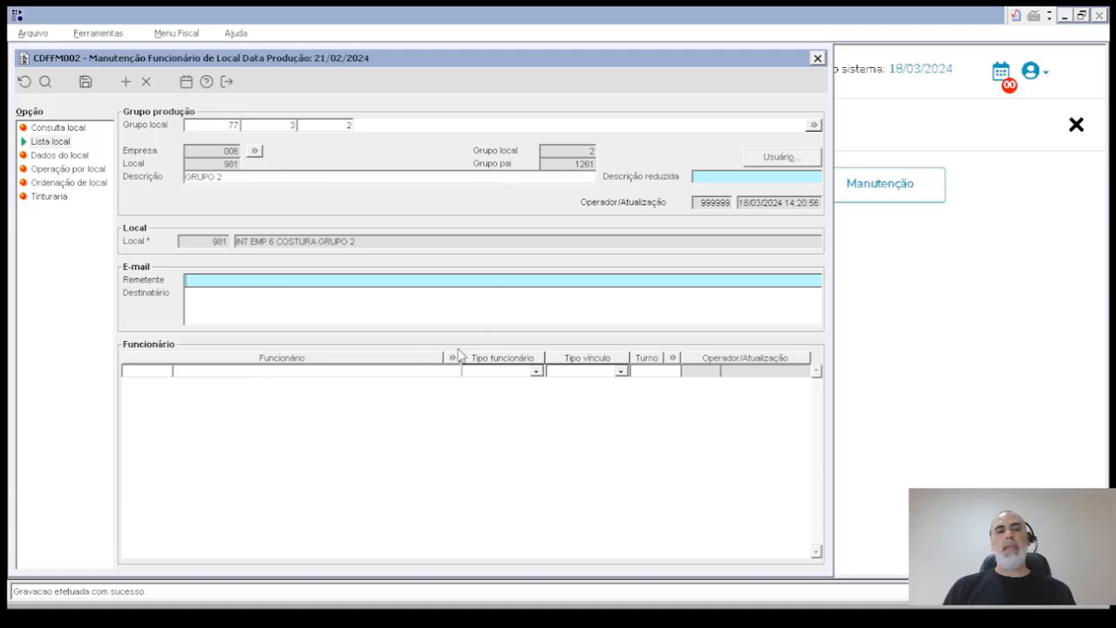
pyautogui.click(152, 370)
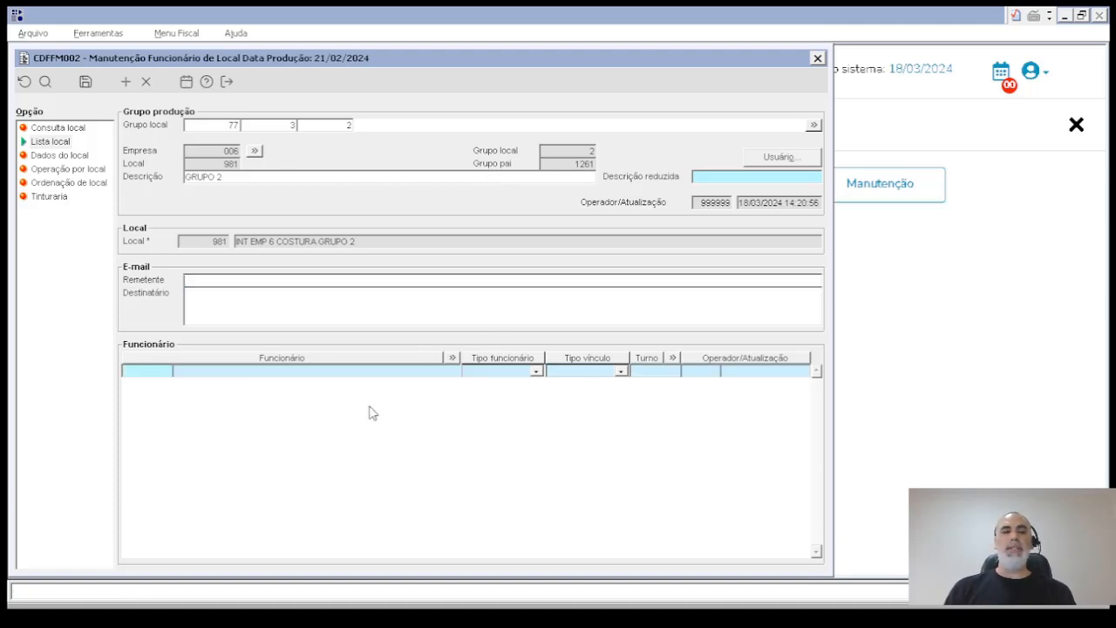
pyautogui.press('F9')
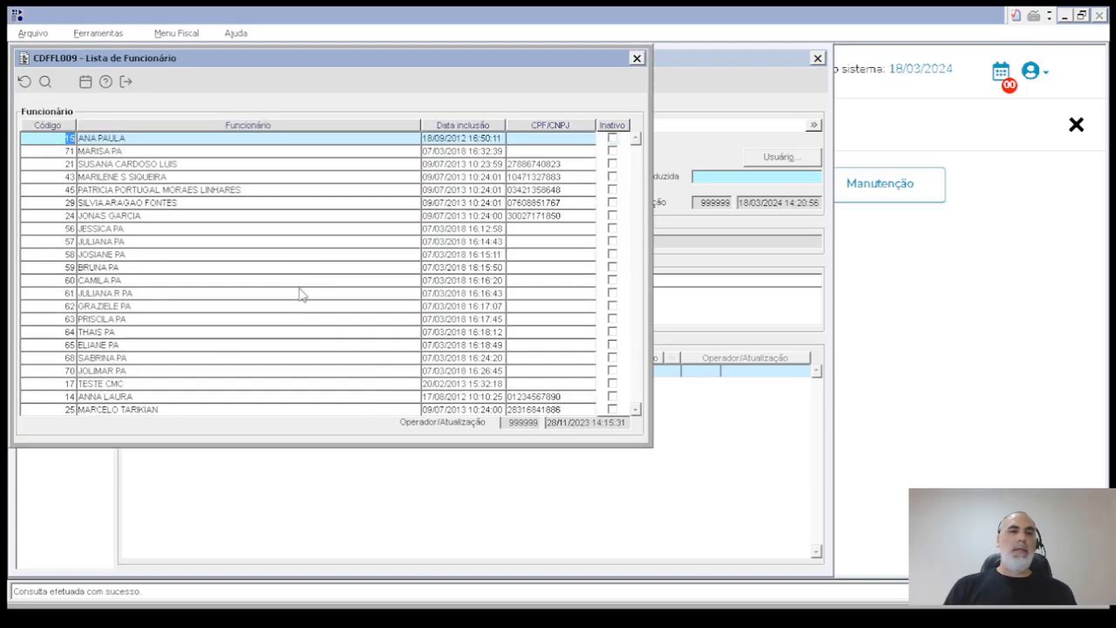
pyautogui.doubleClick(68, 138)
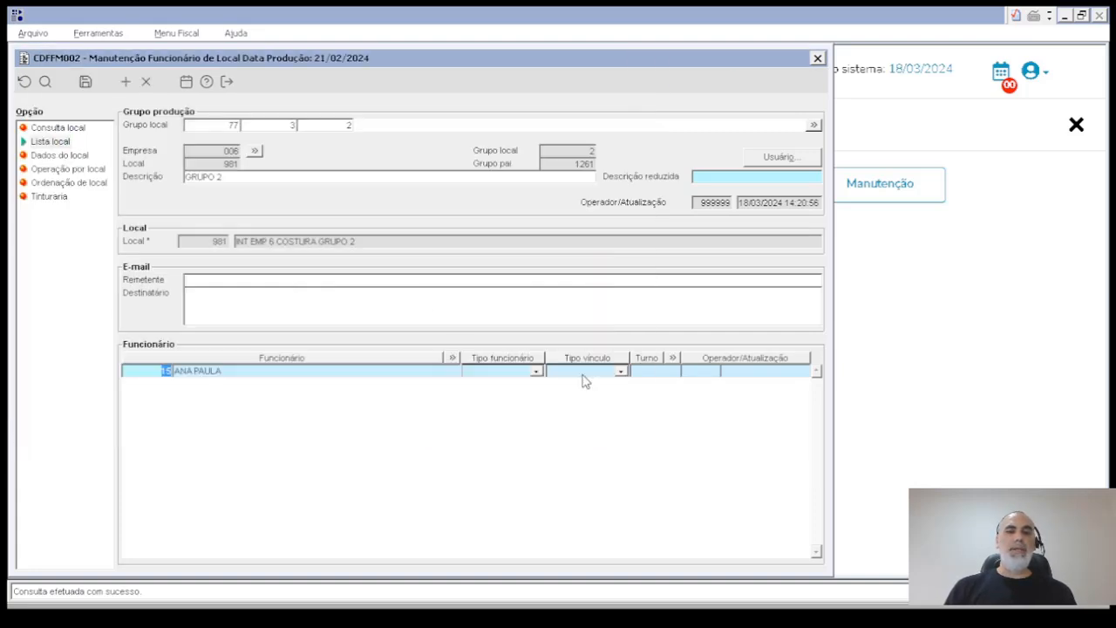
pyautogui.click(536, 372)
pyautogui.click(515, 387)
pyautogui.click(548, 373)
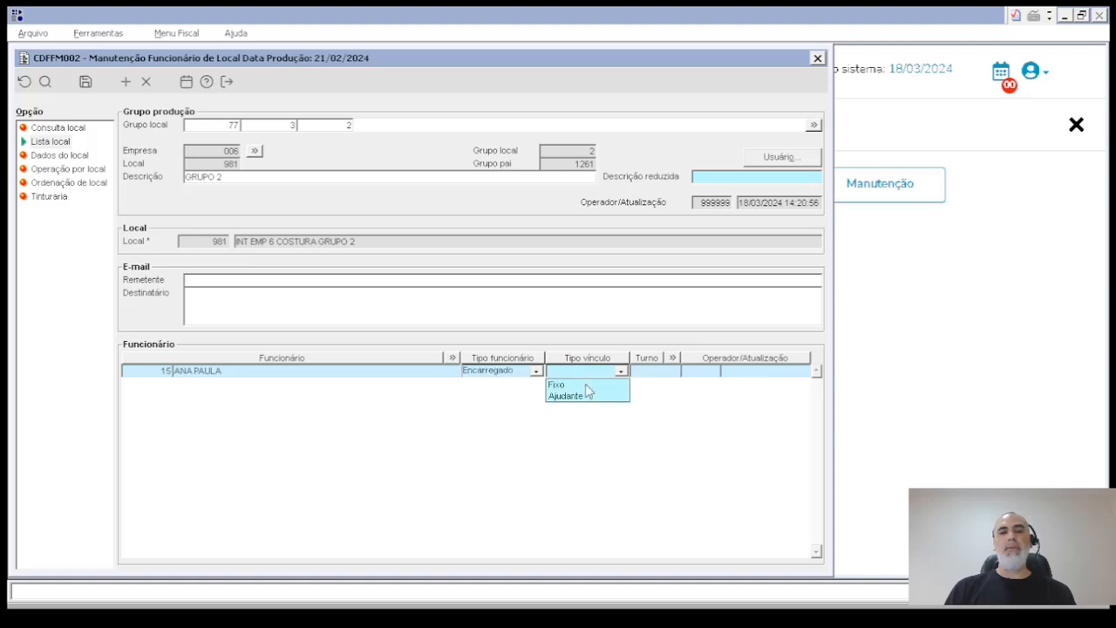
pyautogui.click(578, 391)
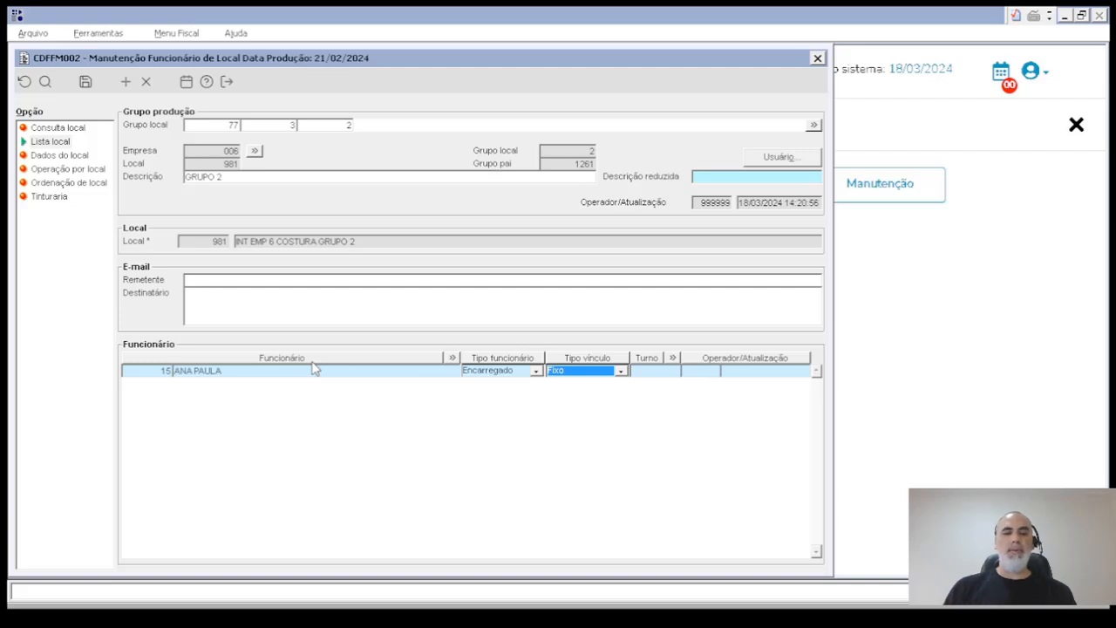
pyautogui.hotkey('ctrl', 's')
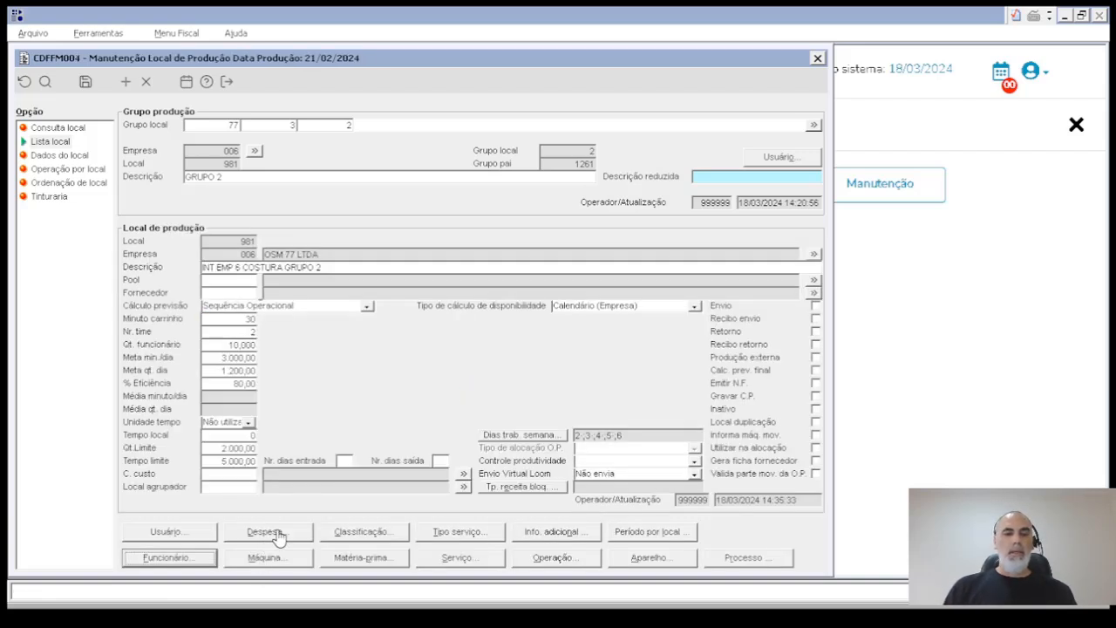
# - Assign the INDUSTRIALIZACAO expense to the location with a 100% apportionment and save it
pyautogui.click(275, 534)
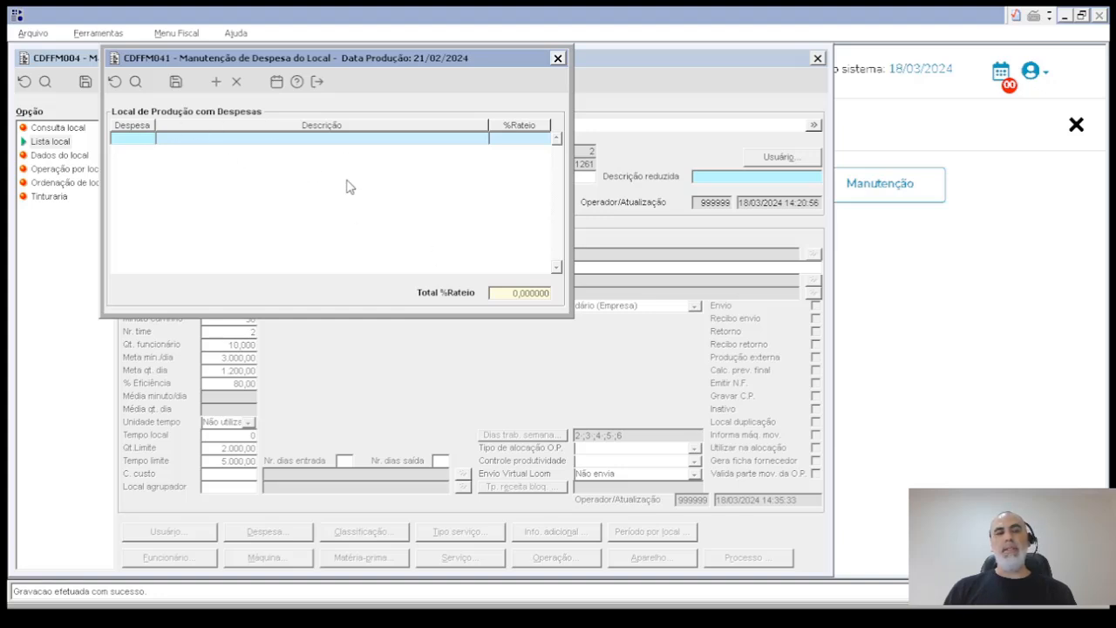
pyautogui.press('F9')
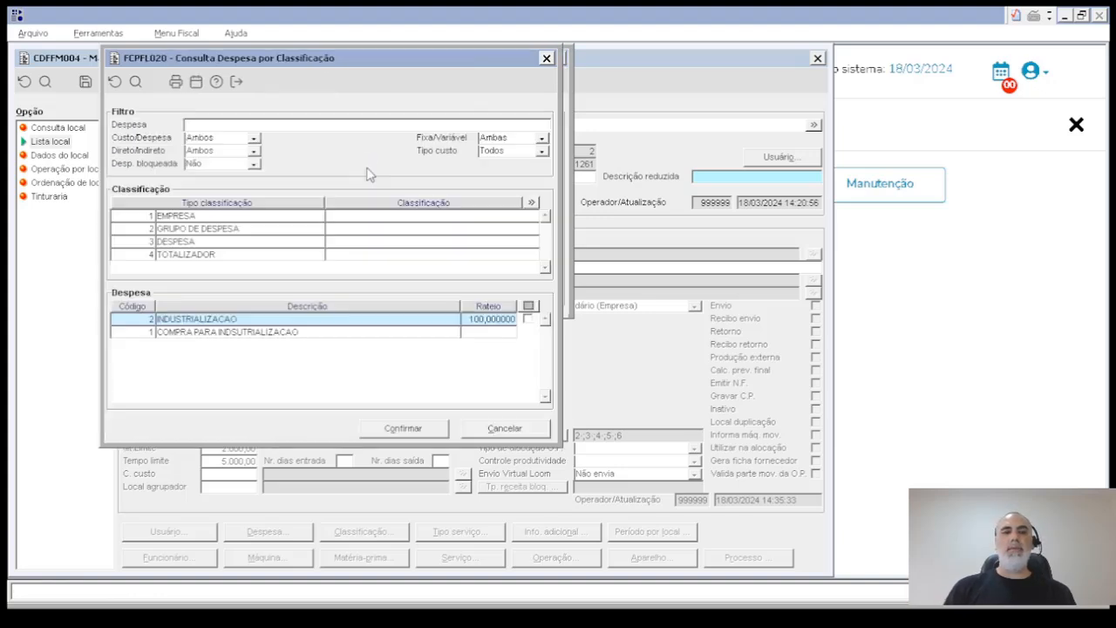
pyautogui.click(136, 318)
pyautogui.click(528, 319)
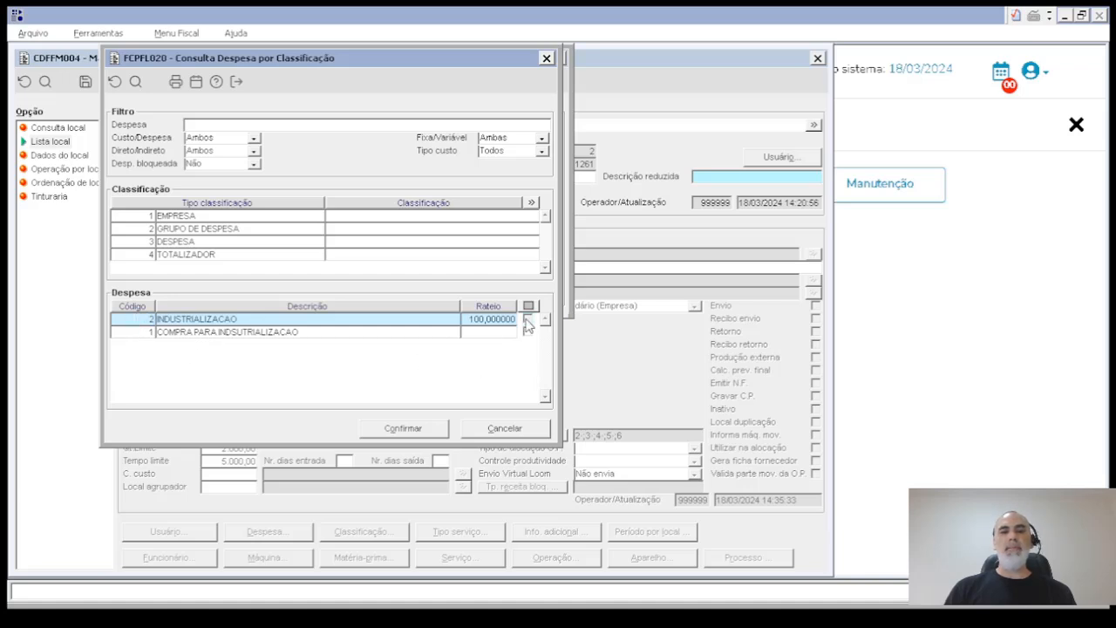
pyautogui.click(434, 428)
pyautogui.write('100')
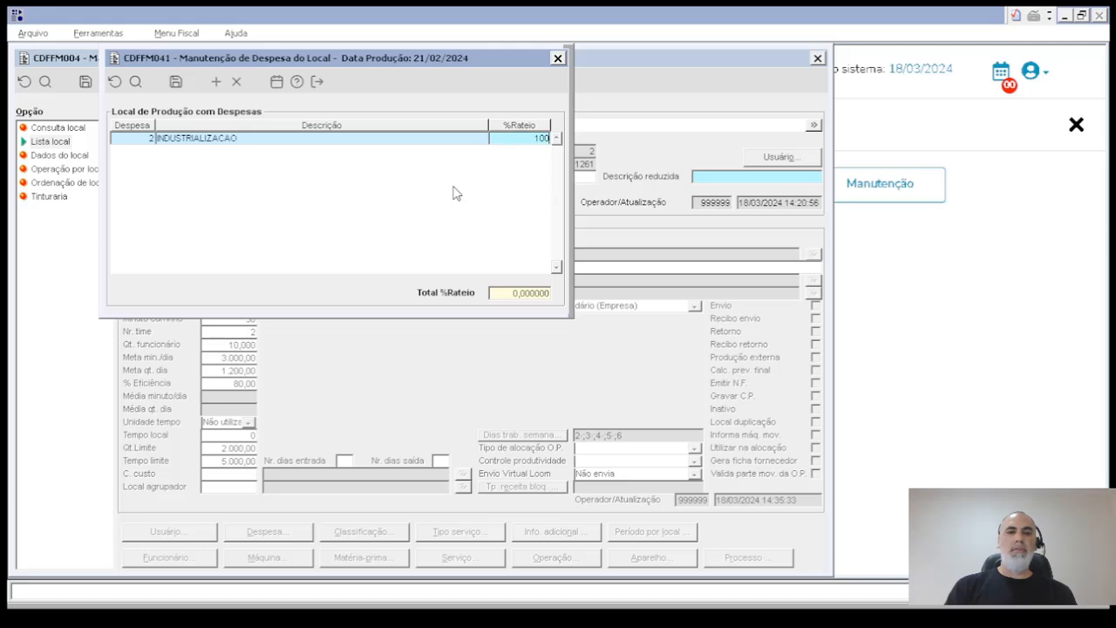
pyautogui.click(176, 82)
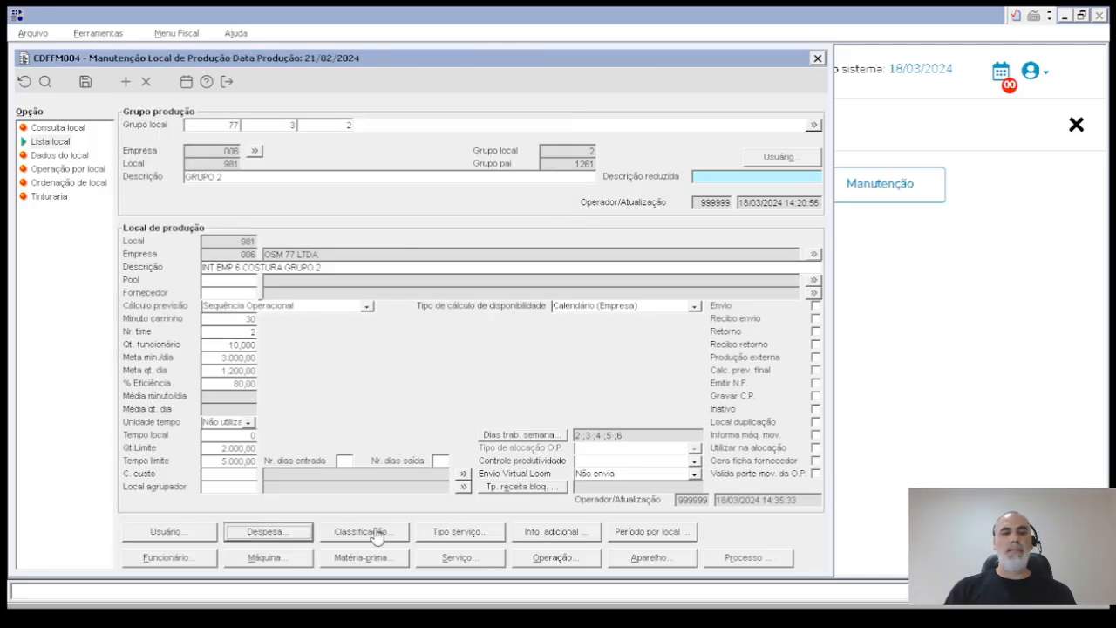
# - Open the location's machine assignment, query the list of registered machines, and return to the location record without selecting one
pyautogui.click(281, 558)
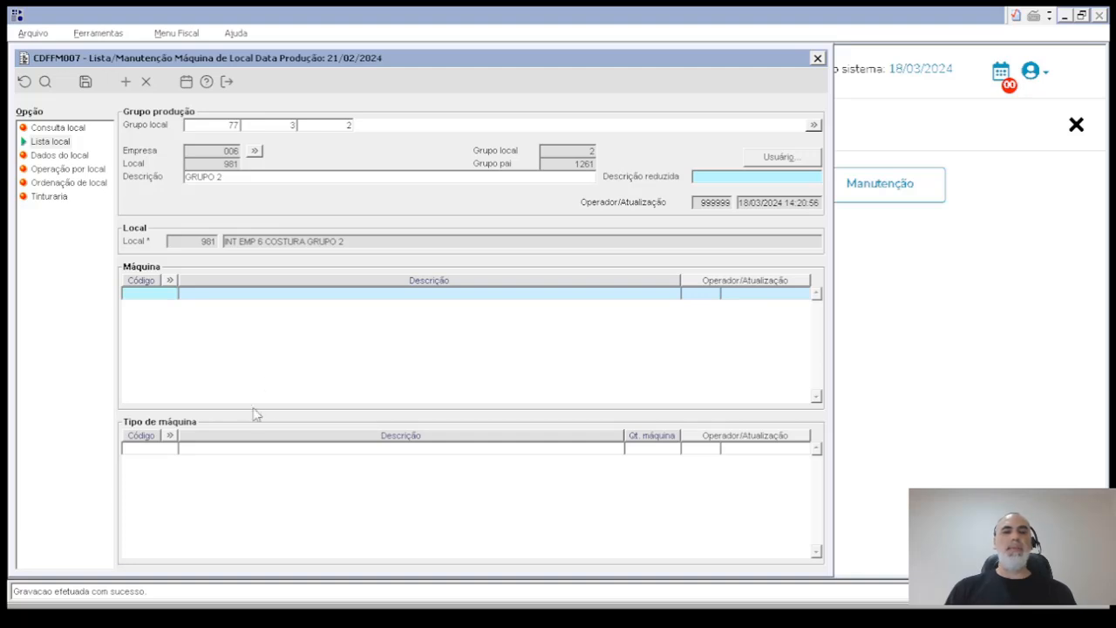
pyautogui.press('F9')
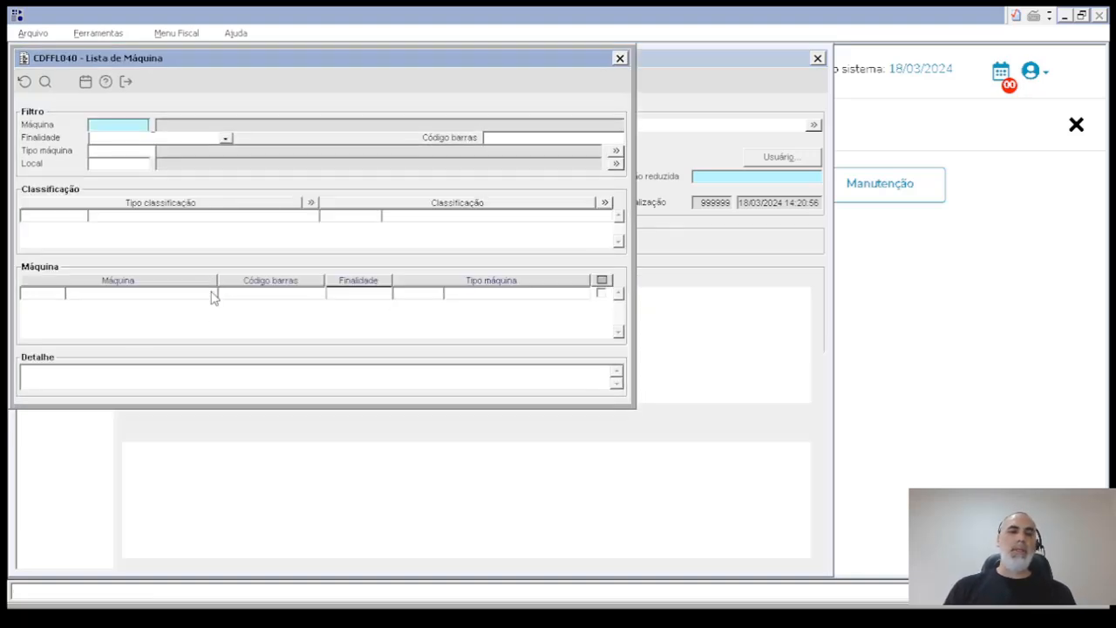
pyautogui.click(45, 82)
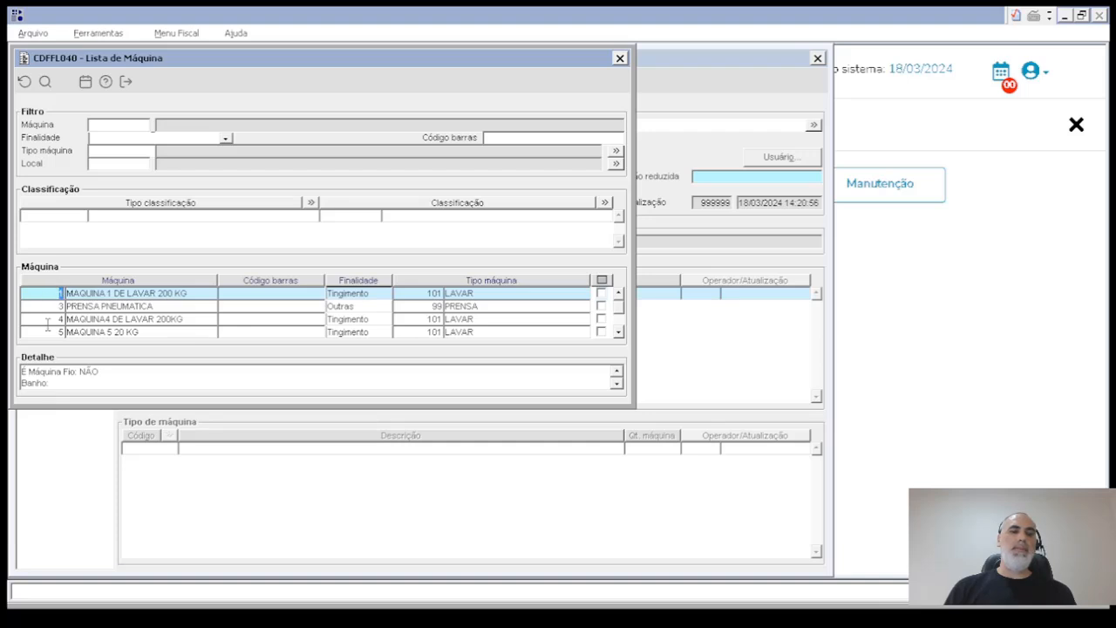
pyautogui.press('Escape')
pyautogui.press('Escape')
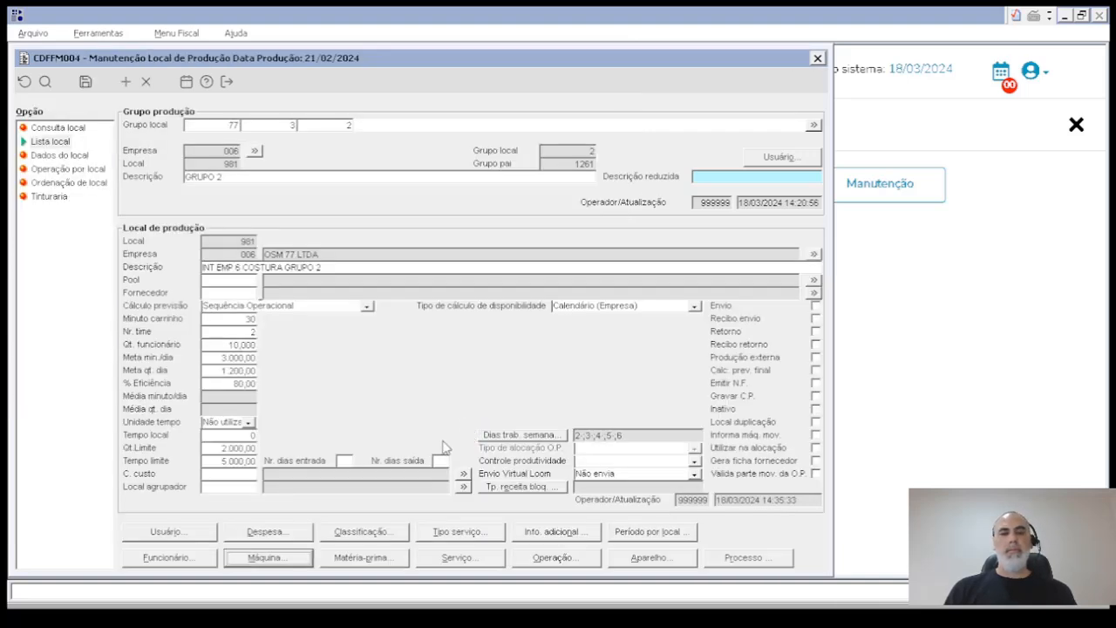